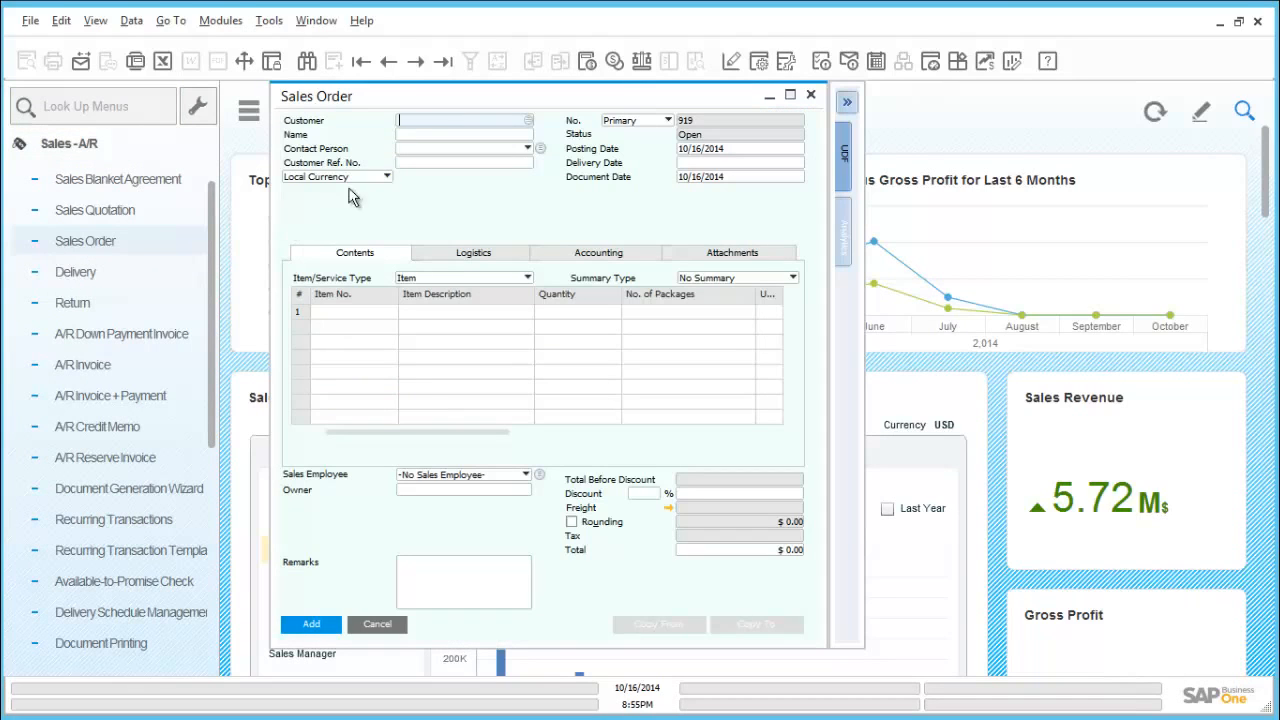
Open the latest Maxi-Teq sales order and check the in-stock, committed and ordered quantities of item P10001
{"action": "left_click", "coordinate": [395, 66]}
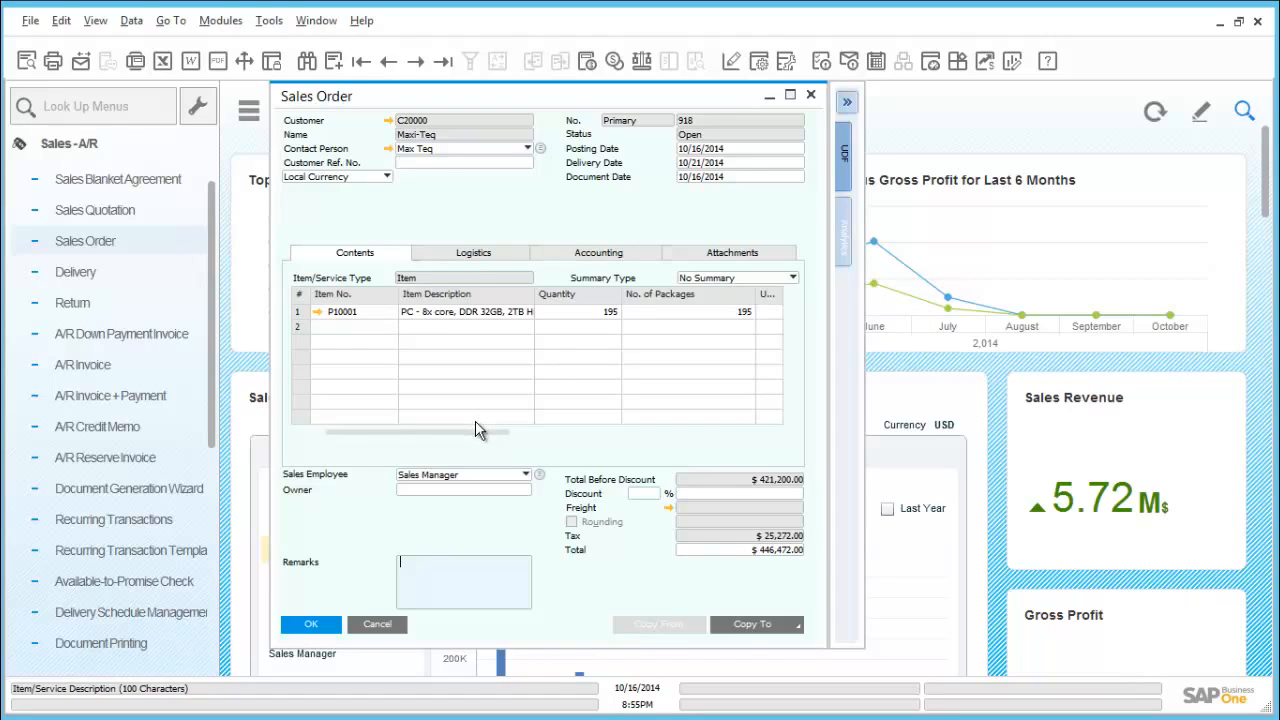
{"action": "left_click_drag", "start_coordinate": [475, 432], "coordinate": [760, 412]}
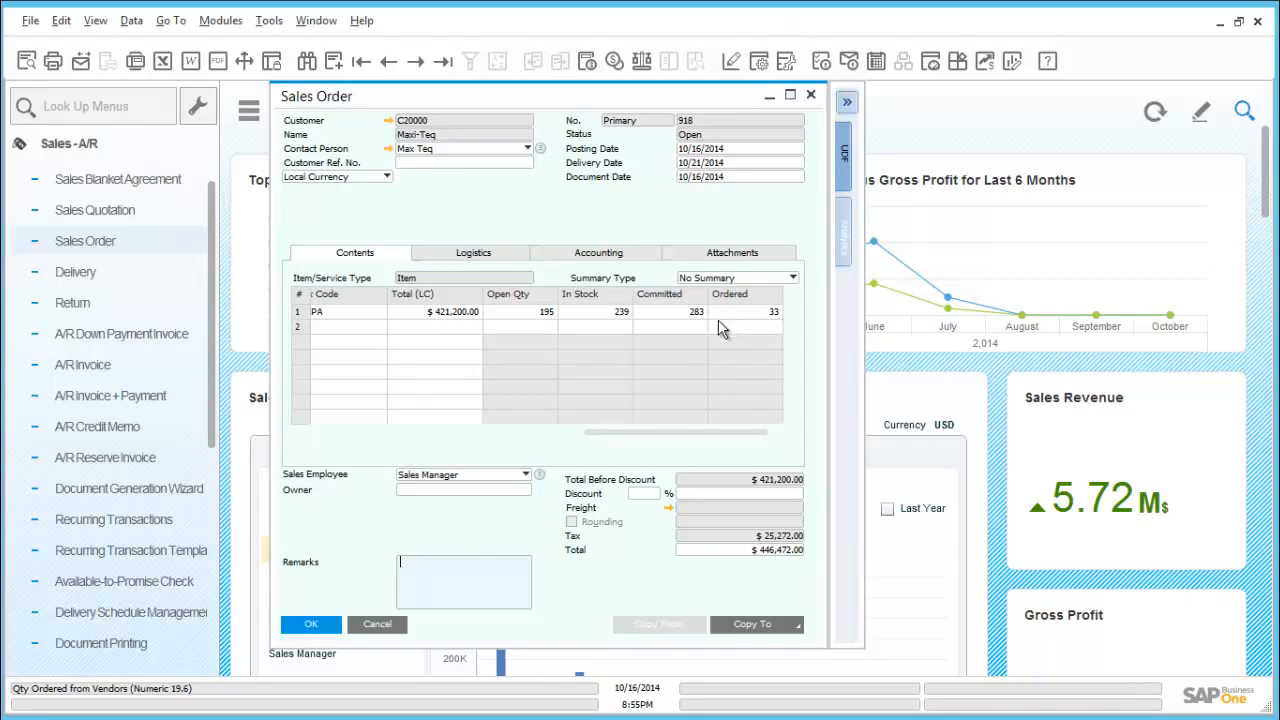
{"action": "left_click_drag", "start_coordinate": [609, 436], "coordinate": [336, 440]}
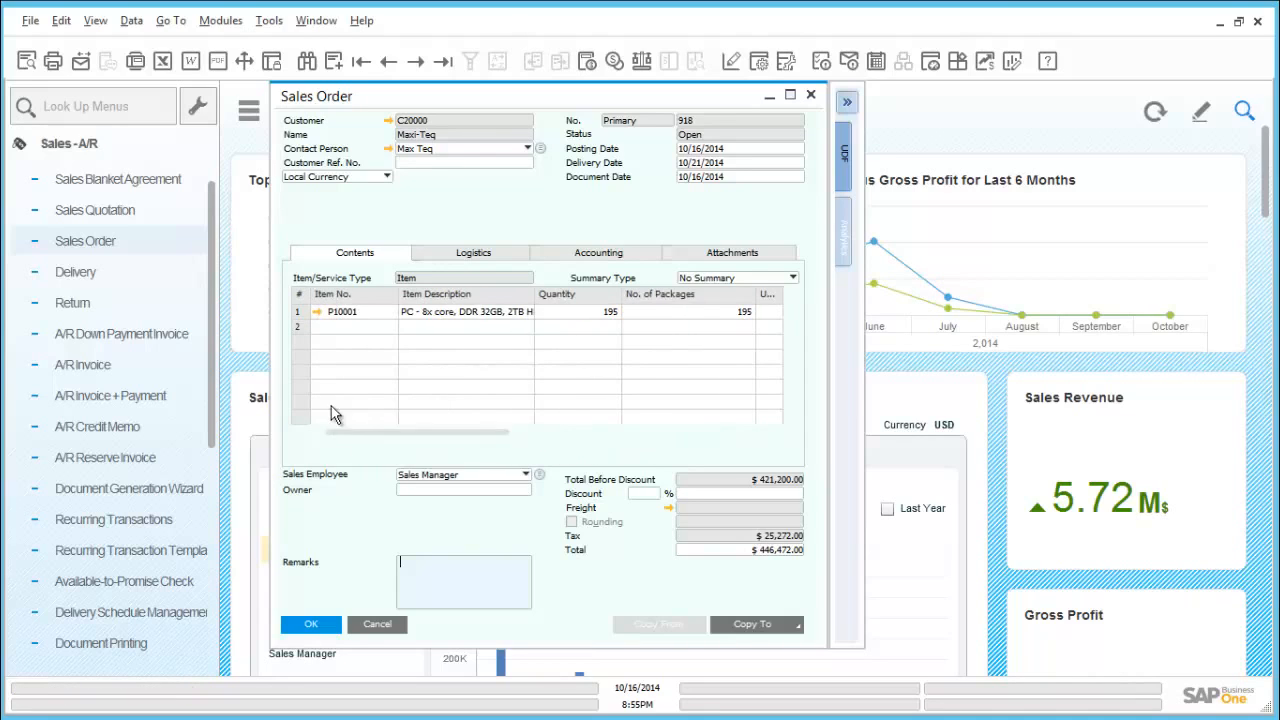
Open the item master data of P10001 from its bill of materials and check its inventory data by warehouse
{"action": "left_click", "coordinate": [318, 313]}
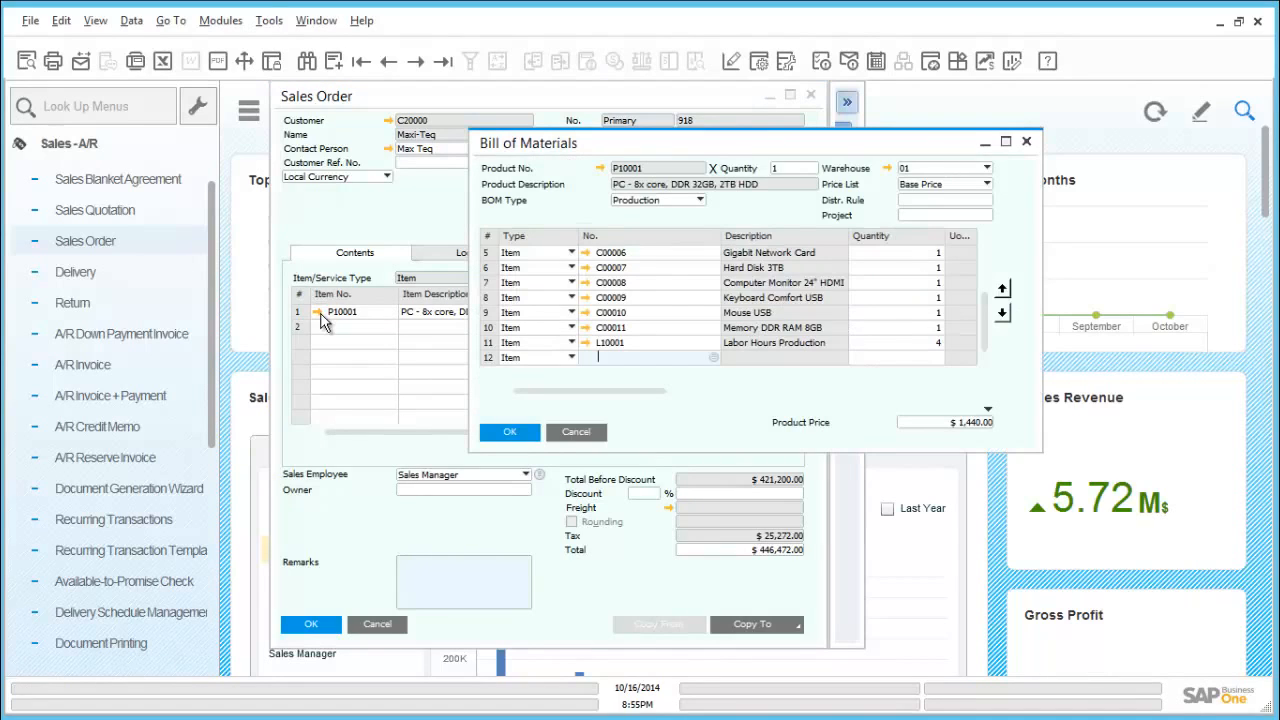
{"action": "left_click", "coordinate": [601, 168]}
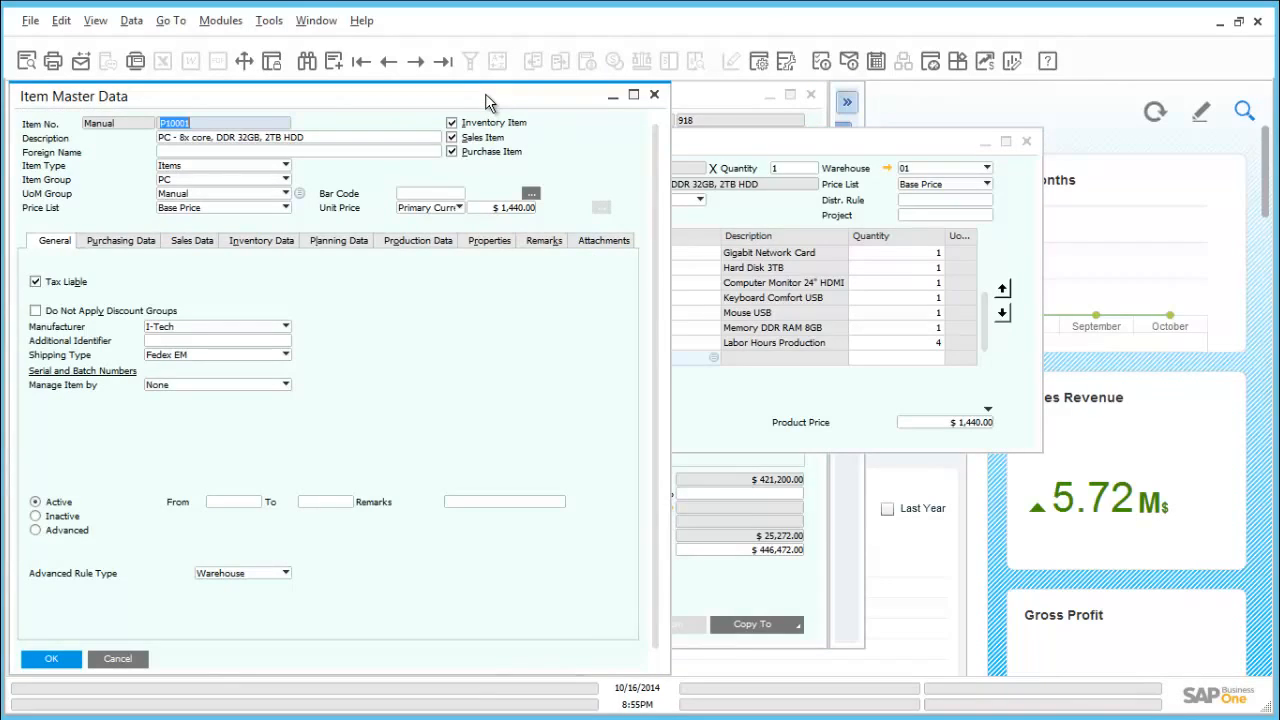
{"action": "left_click_drag", "start_coordinate": [485, 93], "coordinate": [650, 90]}
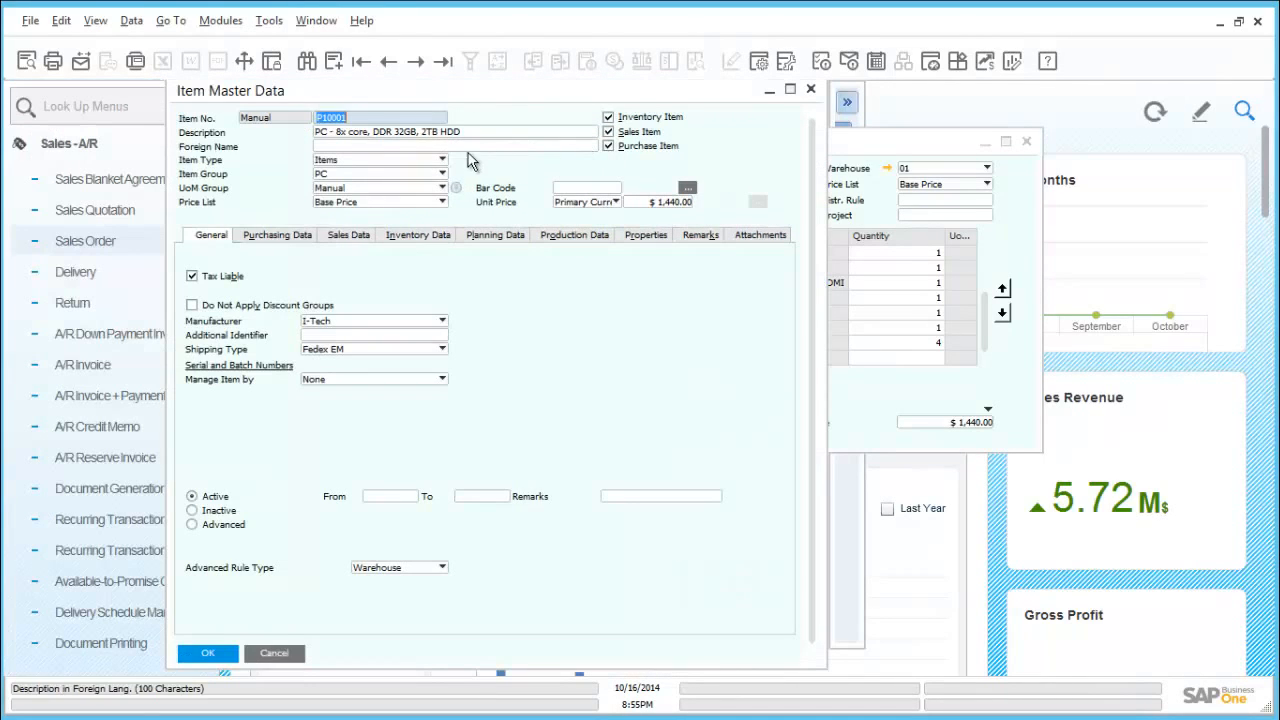
{"action": "left_click", "coordinate": [449, 236]}
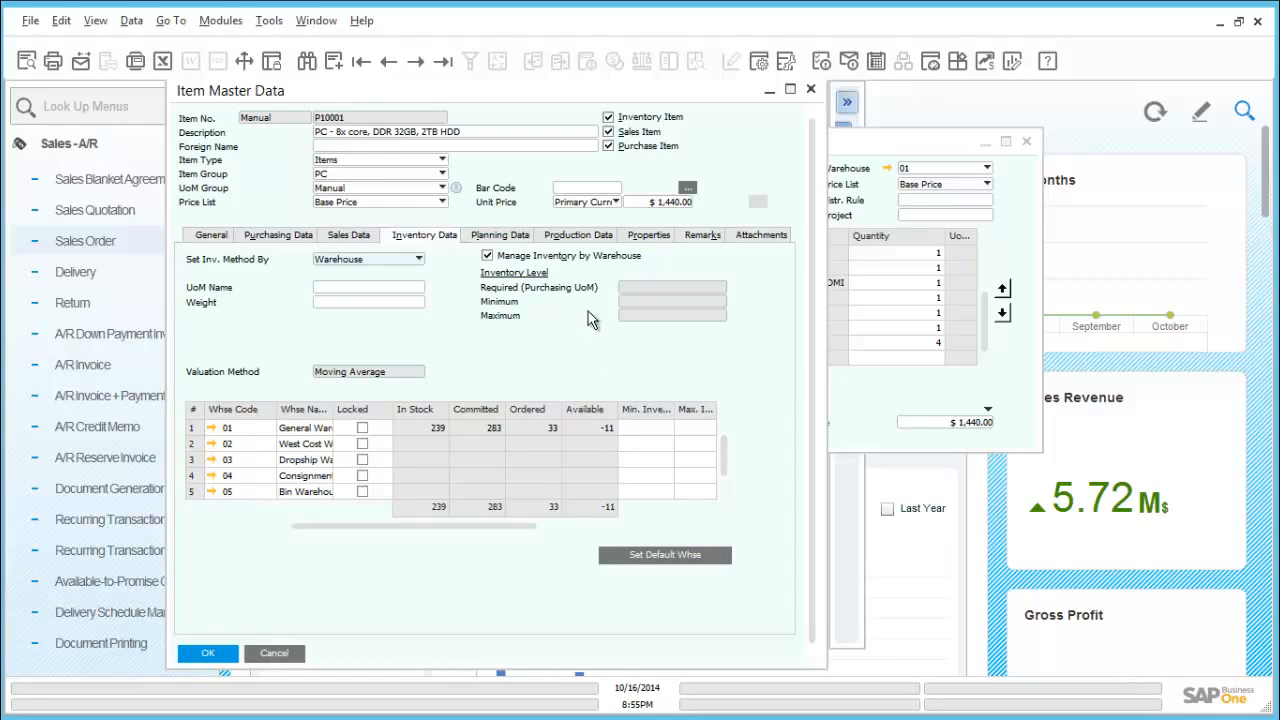
Check the planning and procurement methods in P10001's planning data, and close the item, bill of materials and sales order windows
{"action": "left_click", "coordinate": [500, 236]}
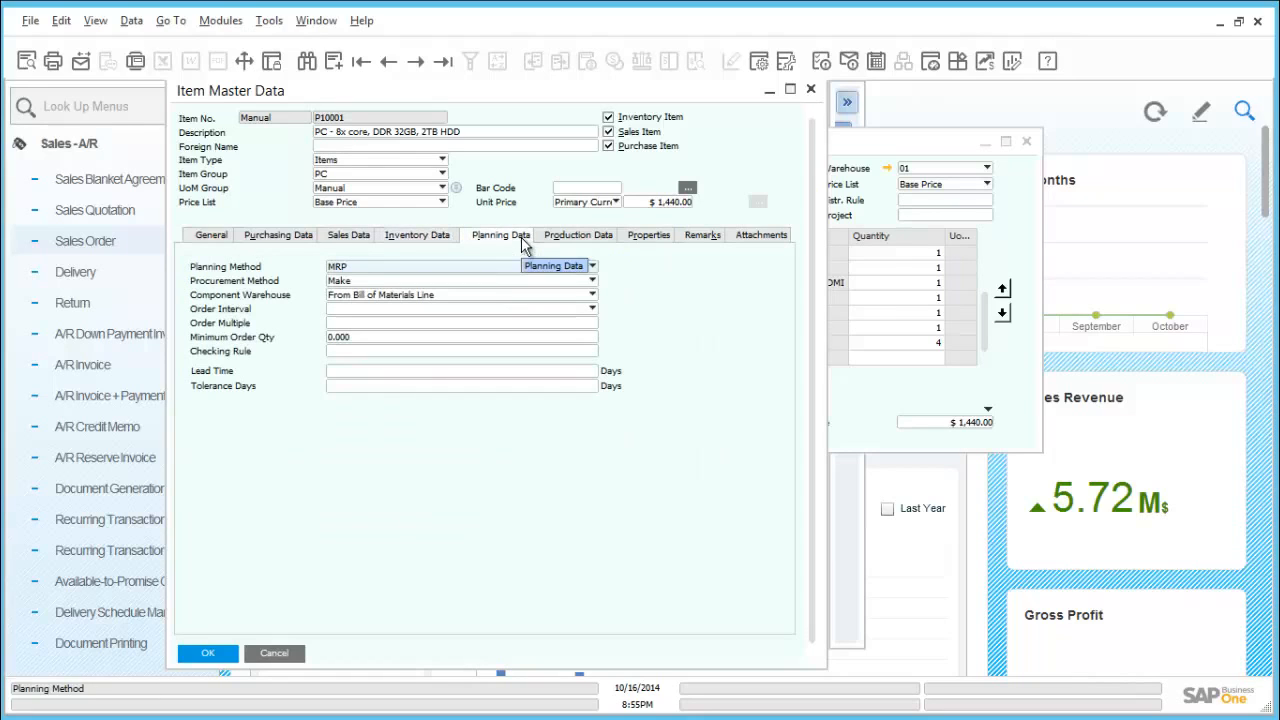
{"action": "left_click", "coordinate": [381, 282]}
{"action": "left_click", "coordinate": [382, 283]}
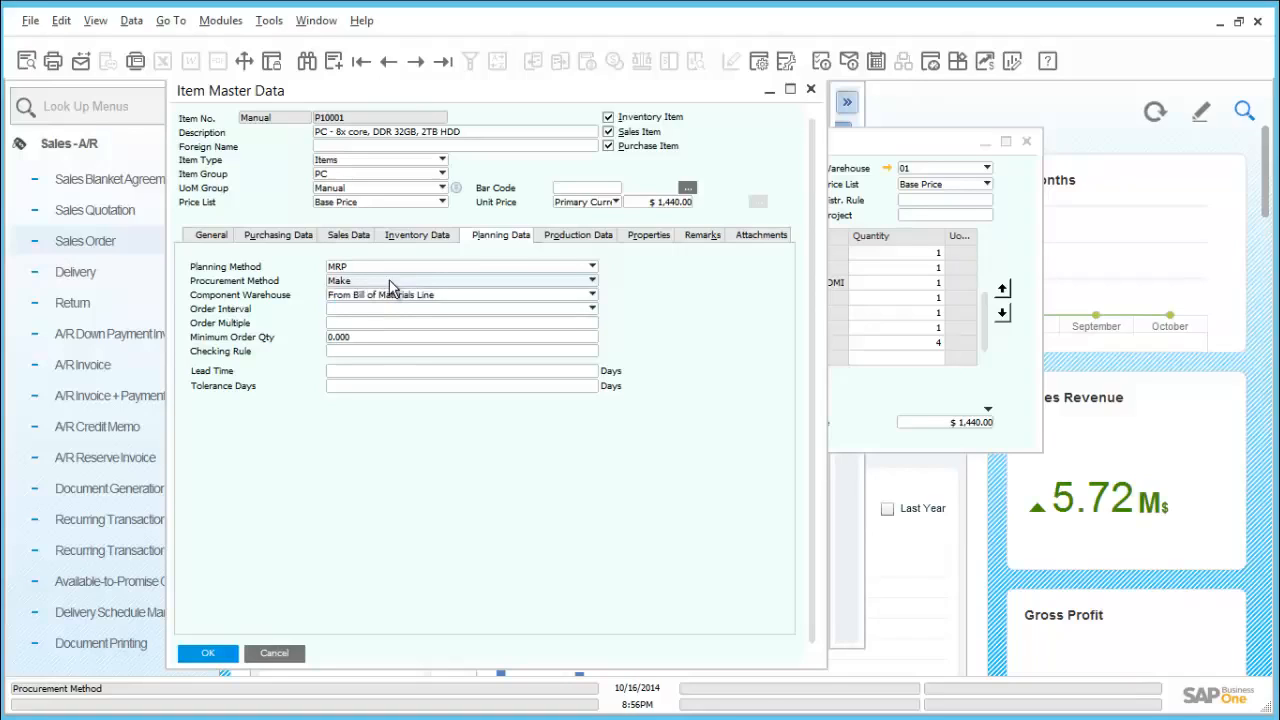
{"action": "left_click", "coordinate": [296, 655]}
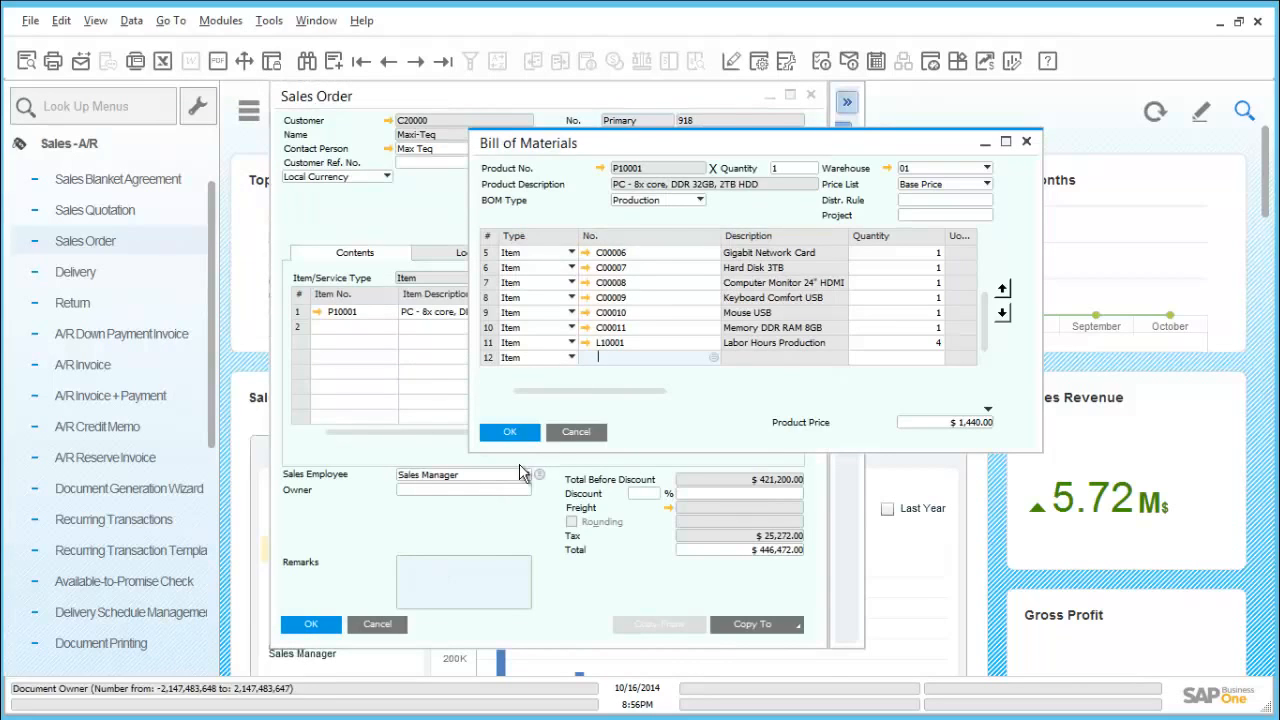
{"action": "left_click", "coordinate": [563, 437]}
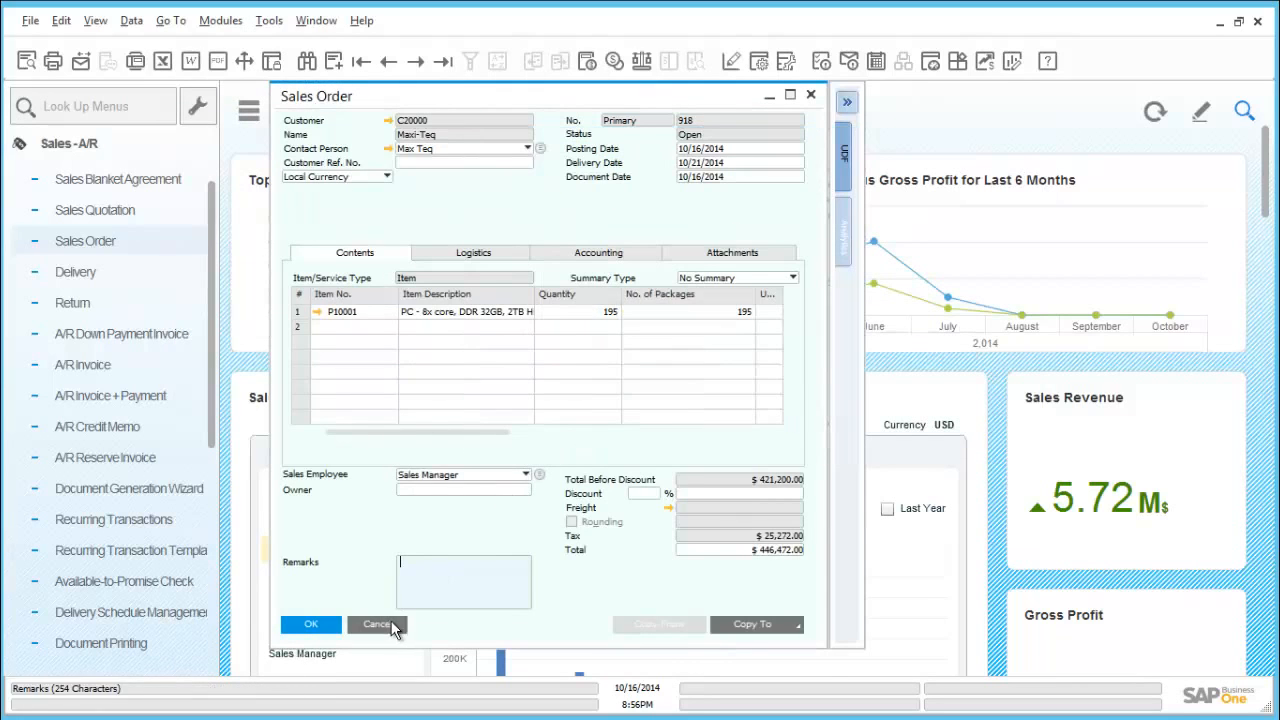
{"action": "left_click", "coordinate": [385, 624]}
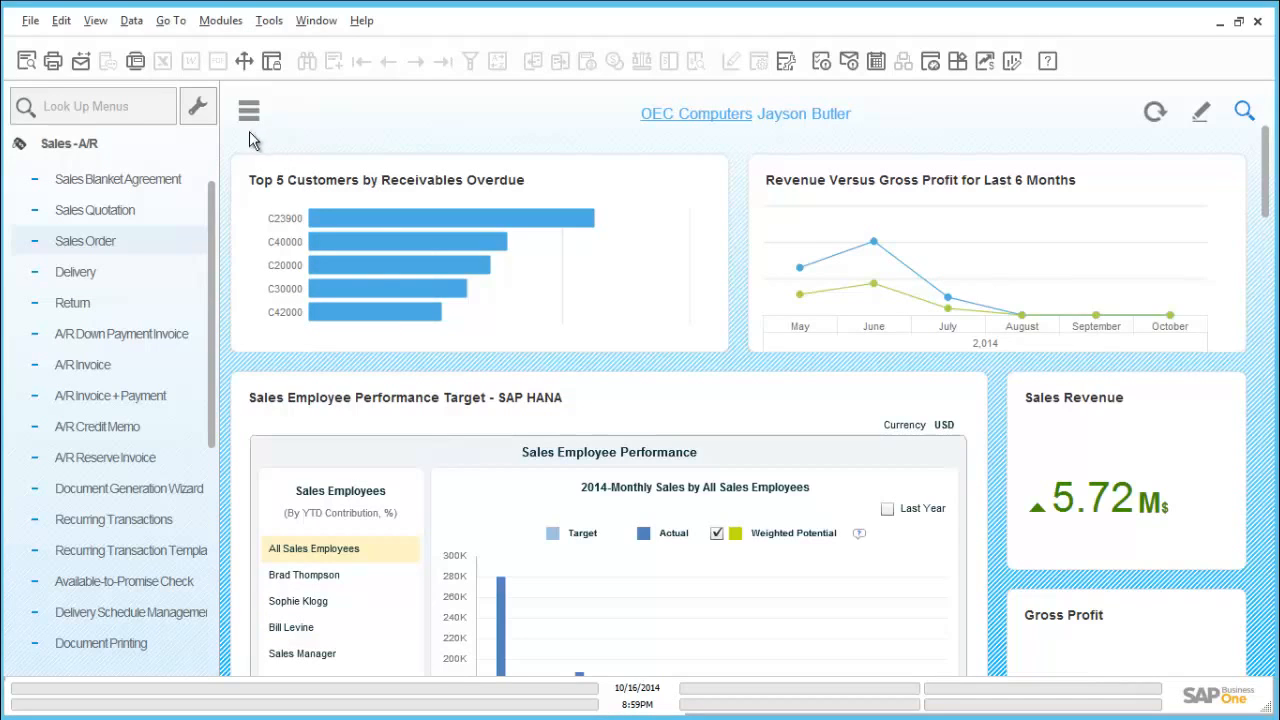
Start a new standard production order for product P10001
{"action": "left_click", "coordinate": [96, 143]}
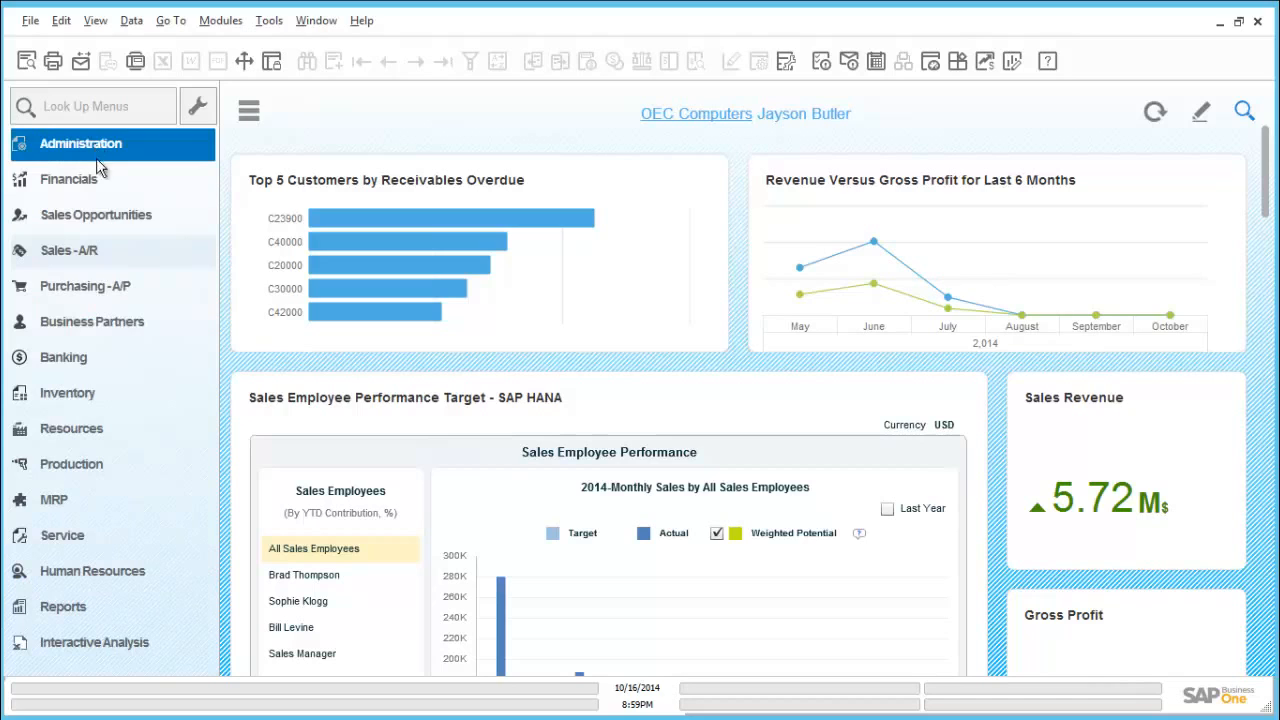
{"action": "left_click", "coordinate": [105, 466]}
{"action": "scroll", "coordinate": [105, 466], "scroll_direction": "down", "scroll_amount": 3}
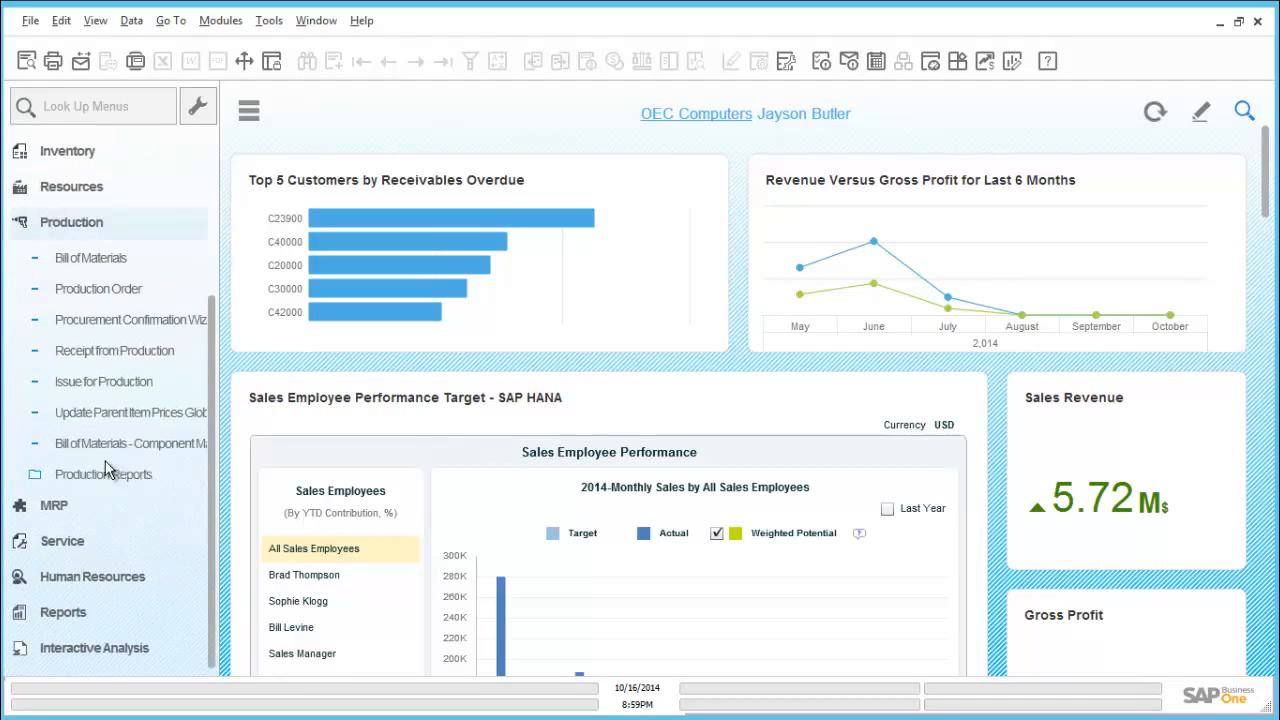
{"action": "left_click", "coordinate": [111, 290]}
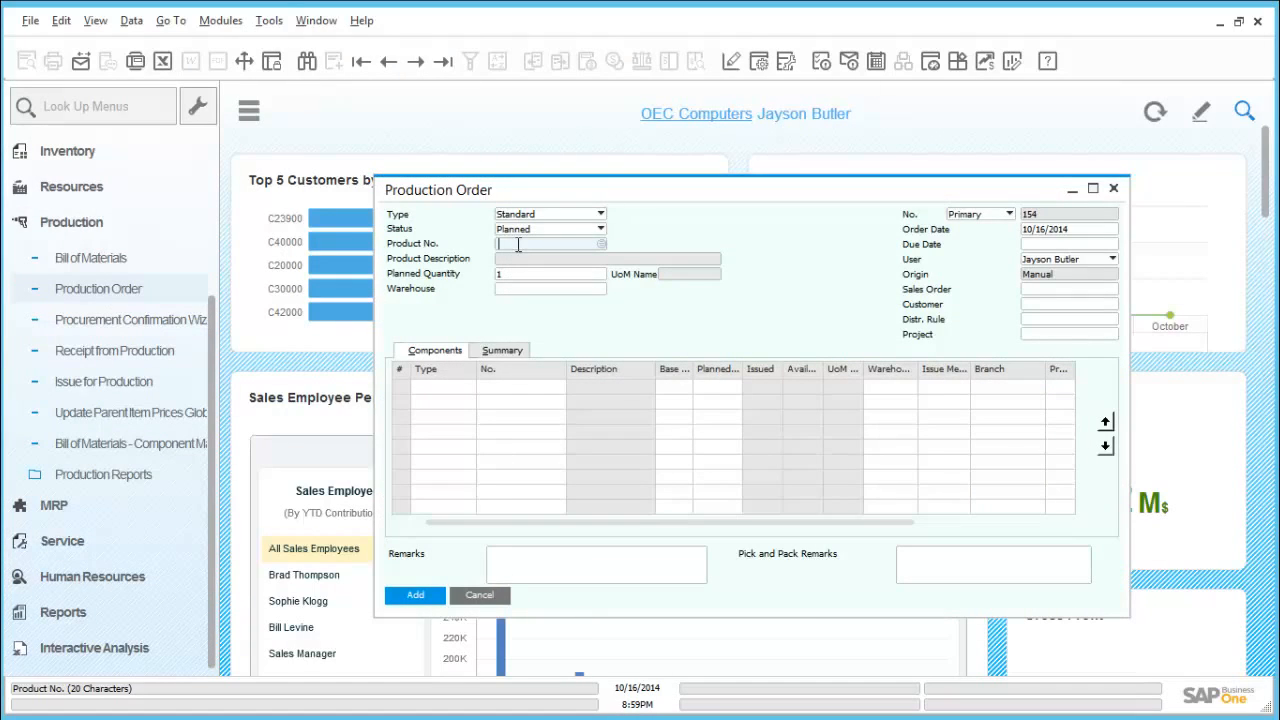
{"action": "key", "text": "Tab"}
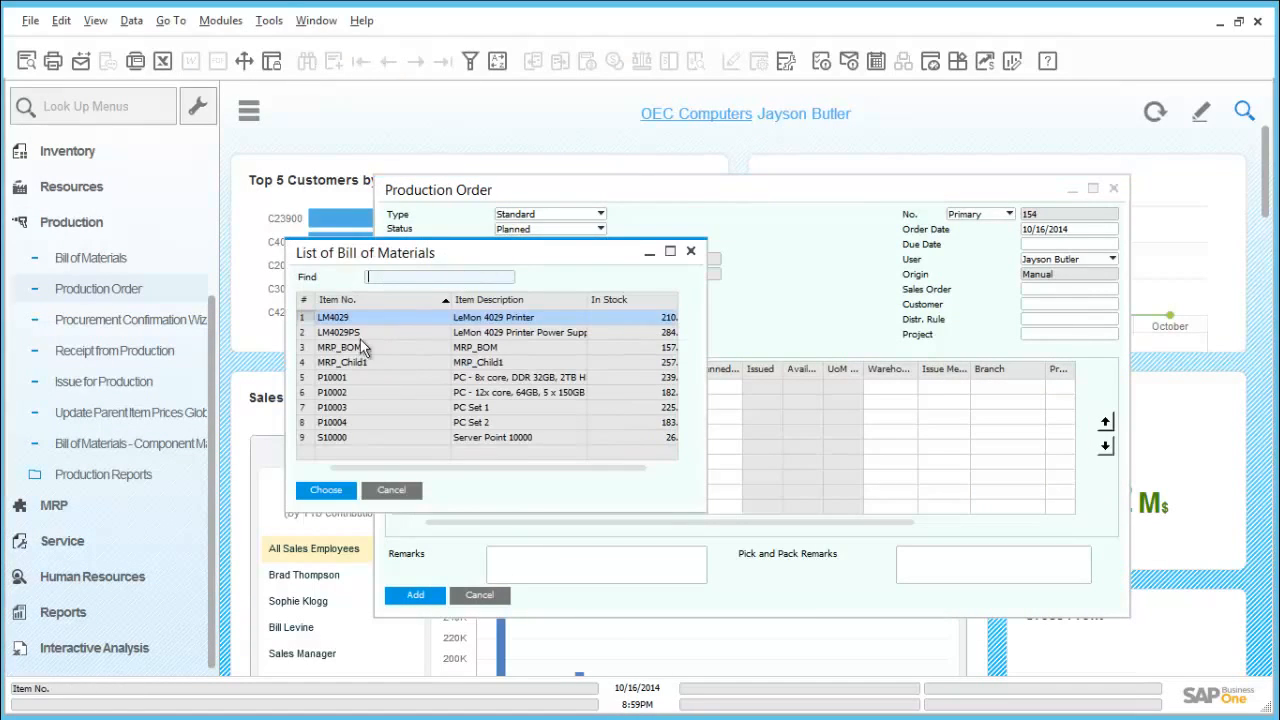
{"action": "double_click", "coordinate": [350, 377]}
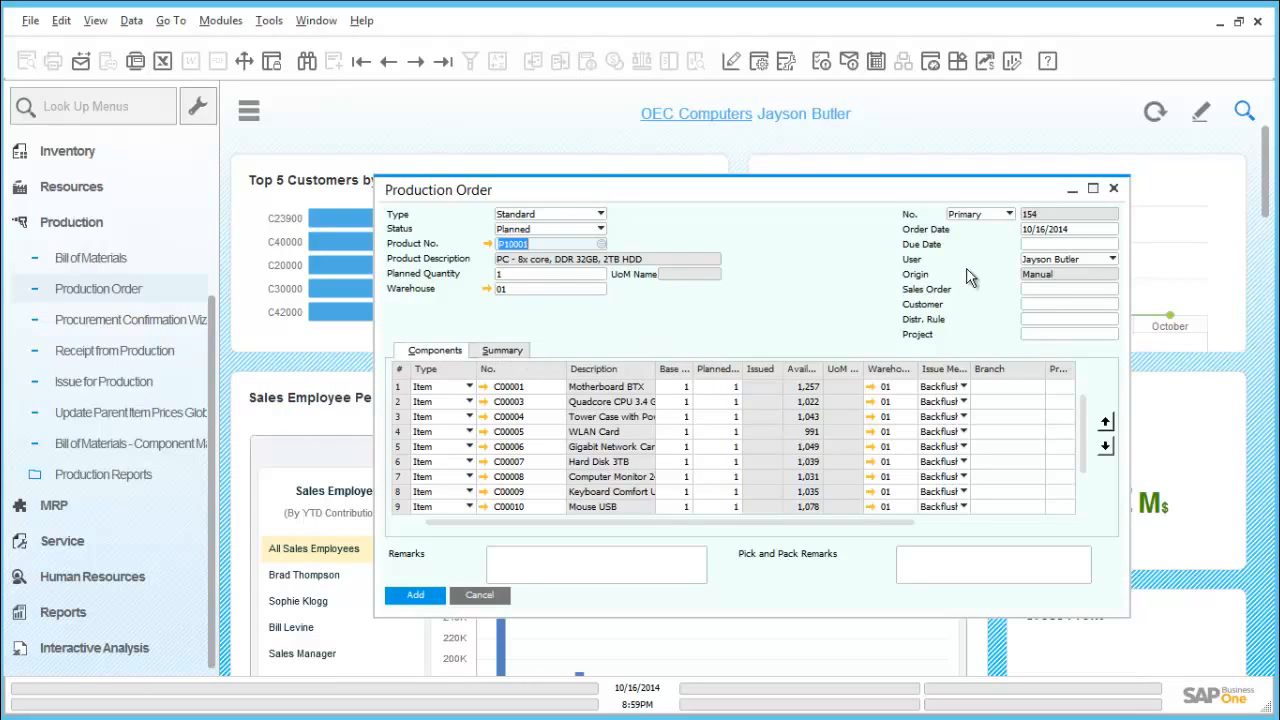
Give the production order the due date 10/21/2014 and the linked sales order number, and close it without adding it
{"action": "left_click", "coordinate": [1038, 246]}
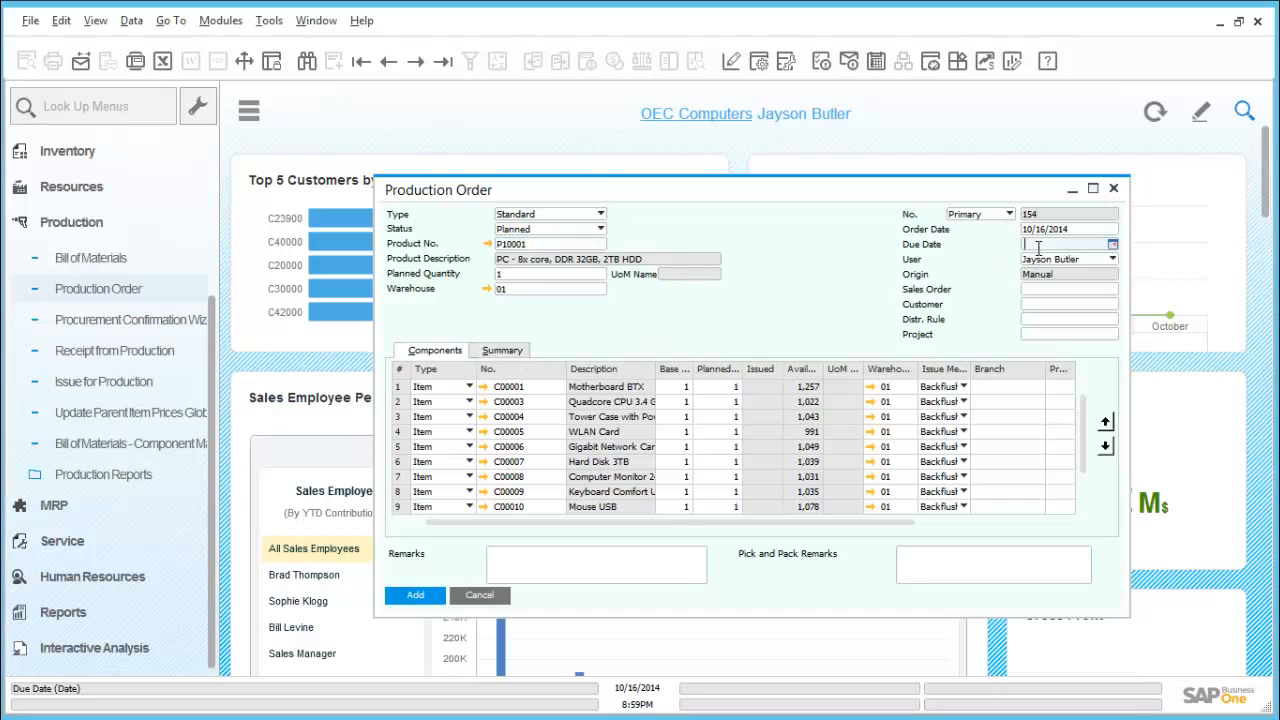
{"action": "type", "text": "21"}
{"action": "key", "text": "Tab"}
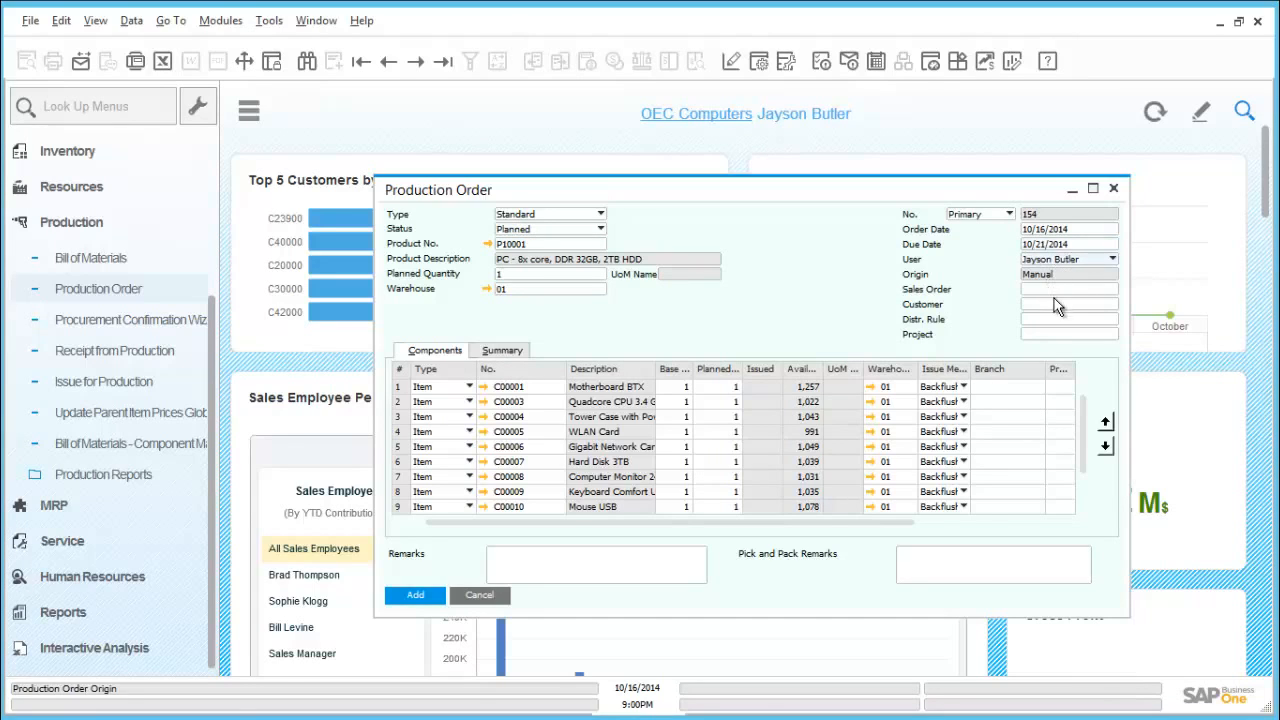
{"action": "left_click", "coordinate": [1055, 290]}
{"action": "type", "text": "918"}
{"action": "left_click", "coordinate": [1055, 320]}
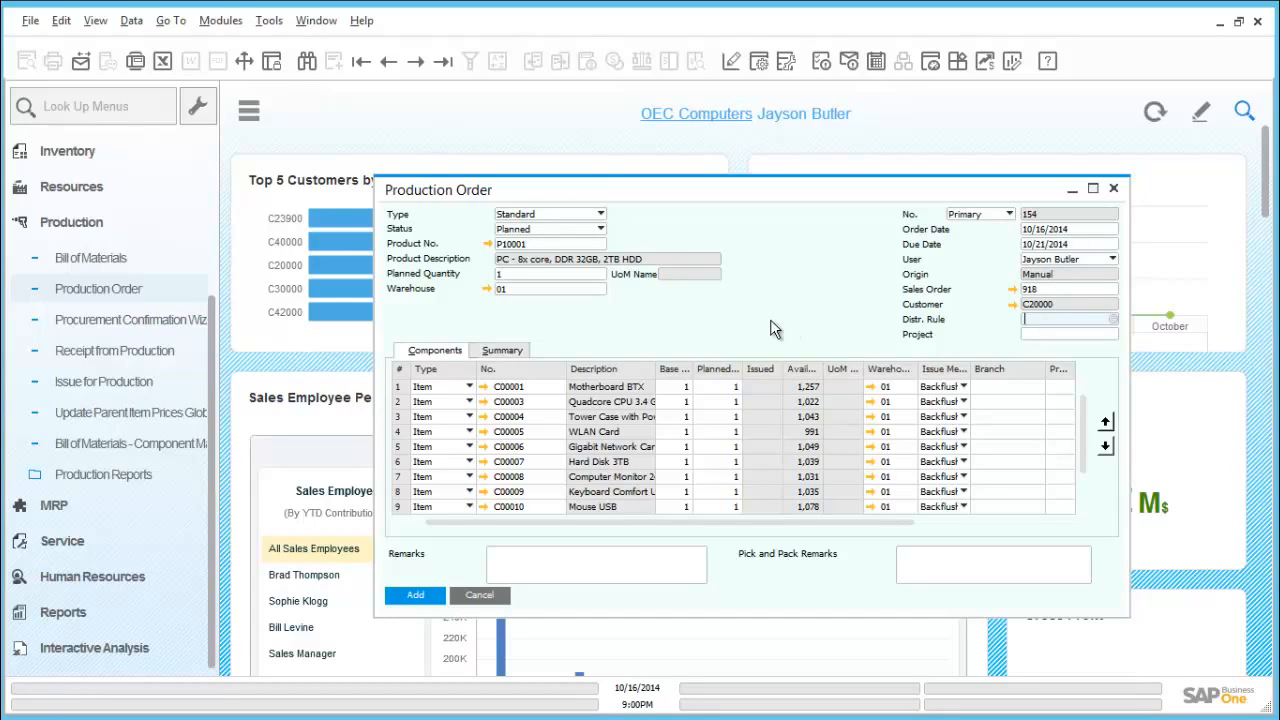
{"action": "left_click", "coordinate": [1114, 189]}
{"action": "left_click", "coordinate": [567, 421]}
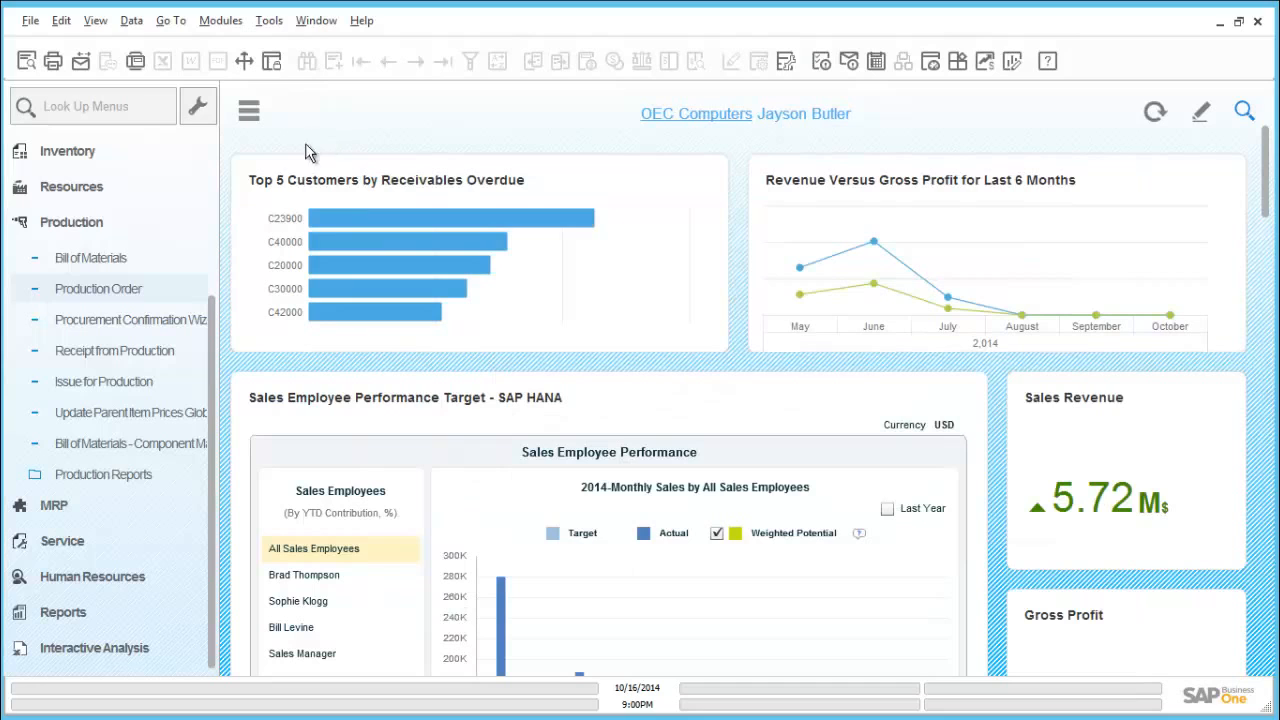
Start the MRP Wizard and continue with the existing scenario AW 2014
{"action": "left_click", "coordinate": [114, 222]}
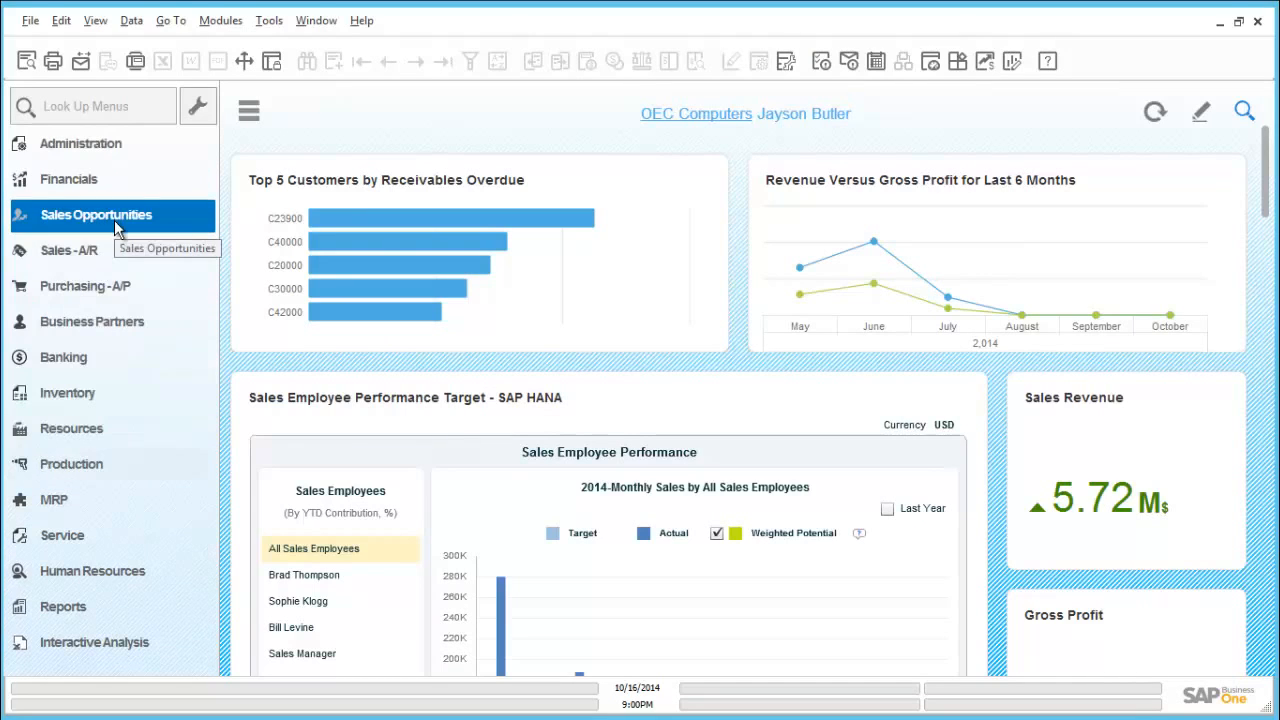
{"action": "left_click", "coordinate": [66, 501]}
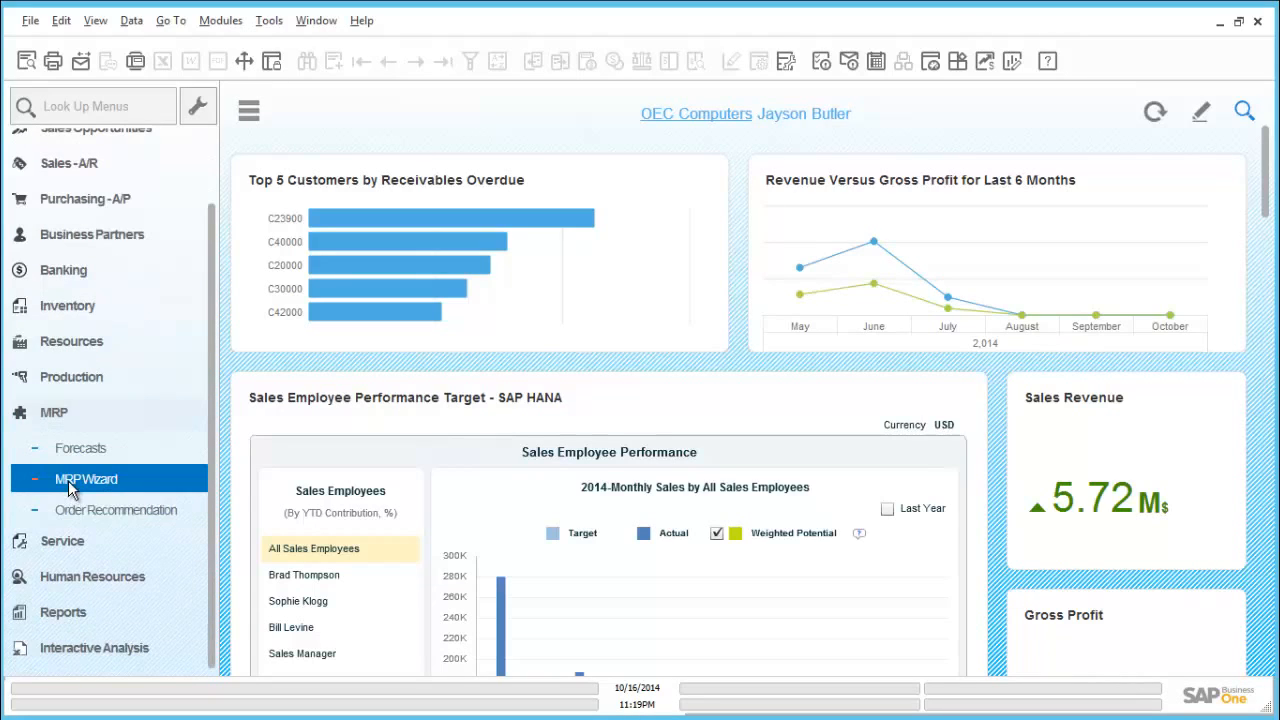
{"action": "left_click", "coordinate": [70, 484]}
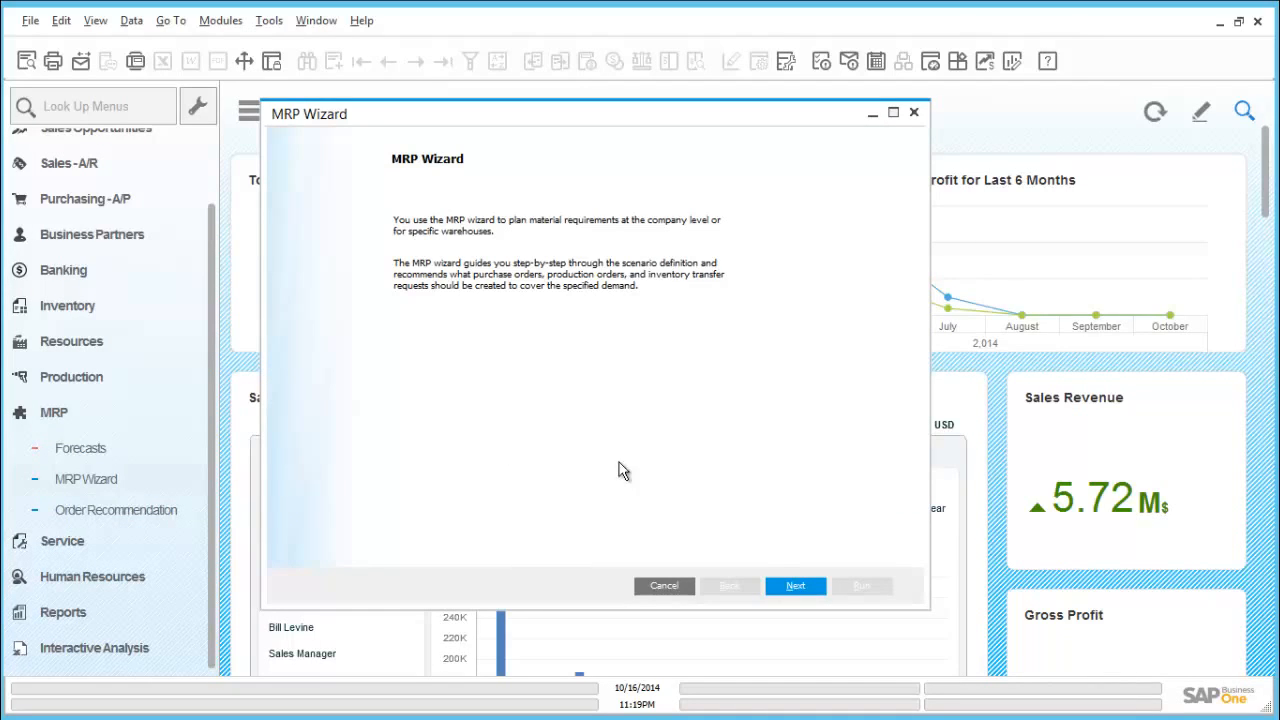
{"action": "left_click", "coordinate": [795, 587]}
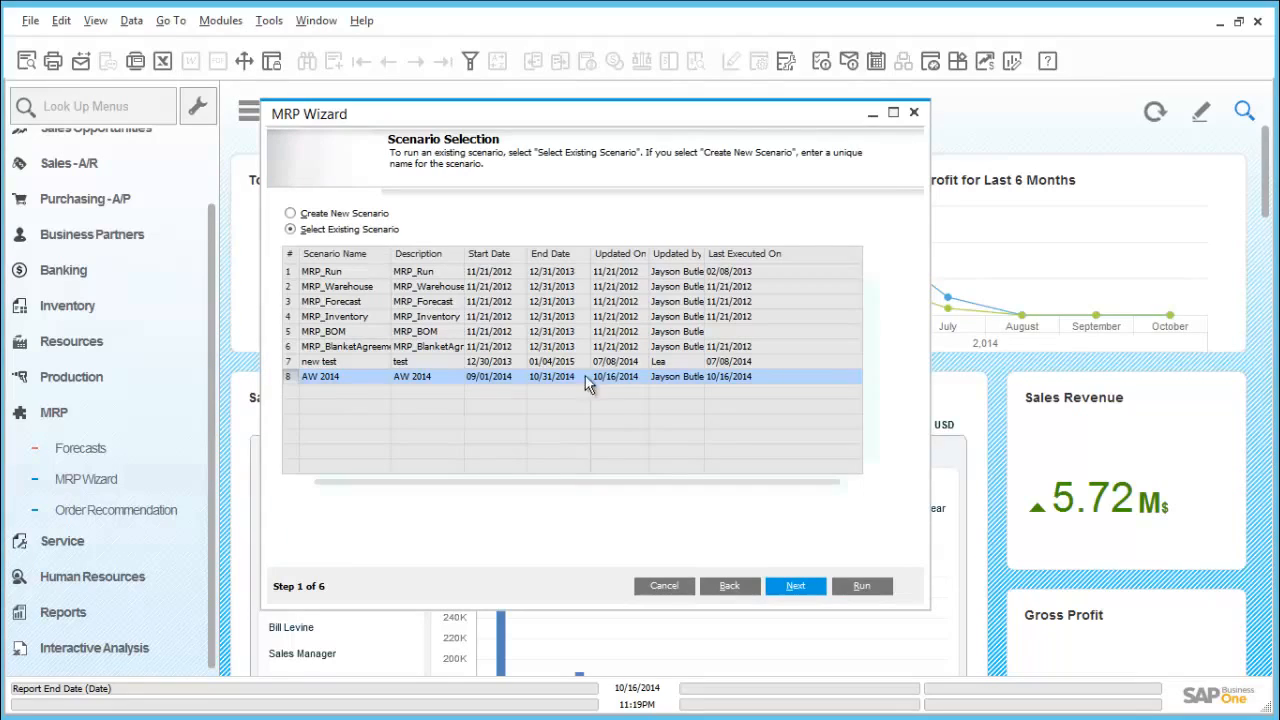
{"action": "left_click", "coordinate": [800, 587]}
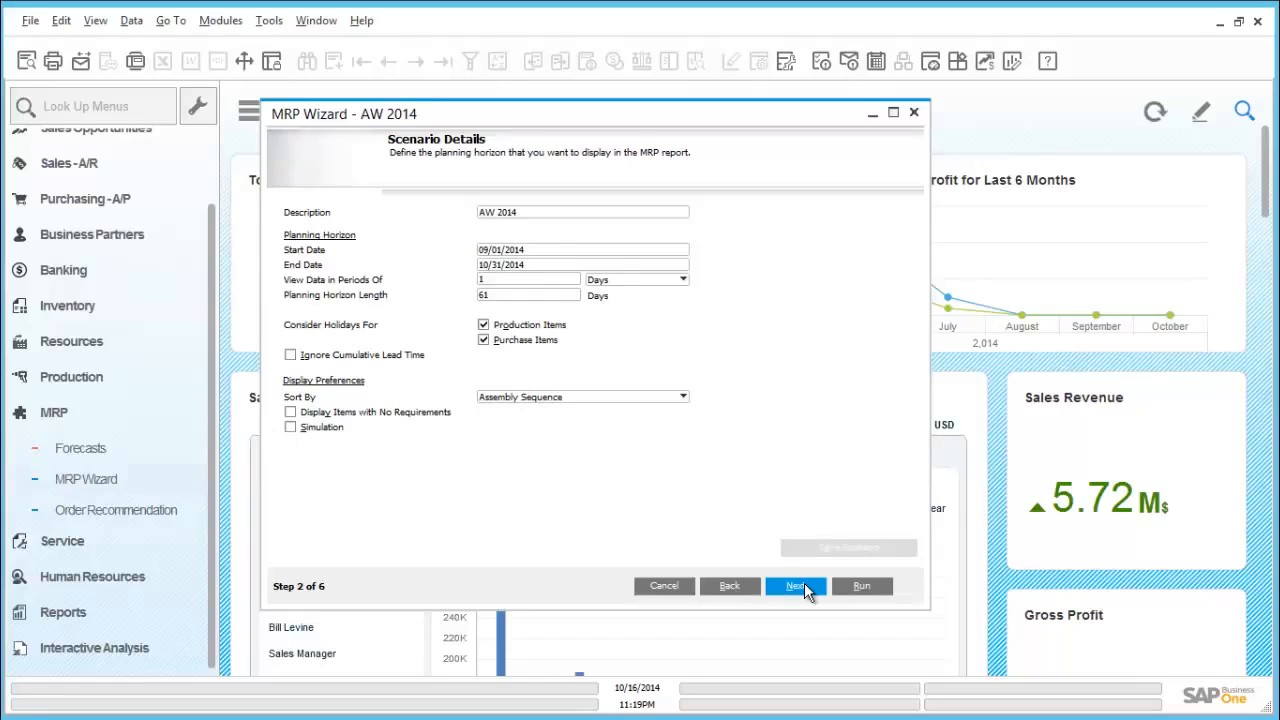
Run the AW 2014 scenario with its existing details, item and data source settings, save the recommendations and finish the wizard
{"action": "left_click", "coordinate": [800, 587]}
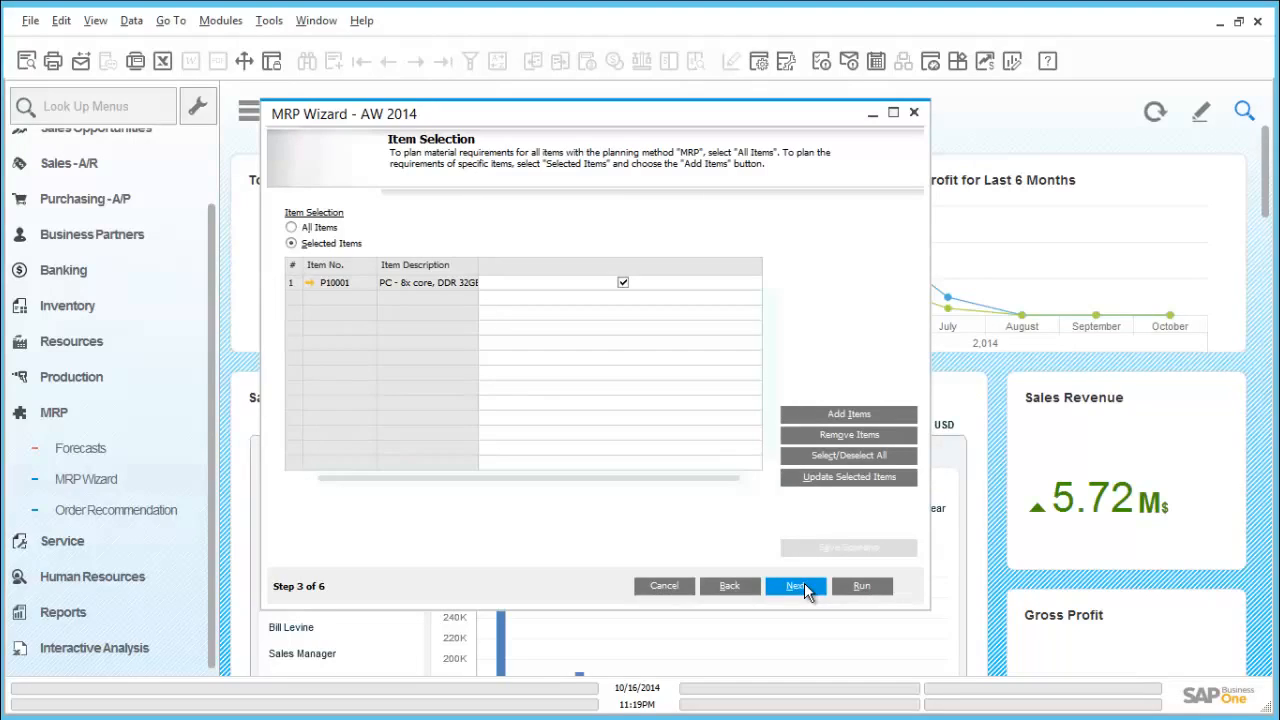
{"action": "left_click", "coordinate": [800, 587]}
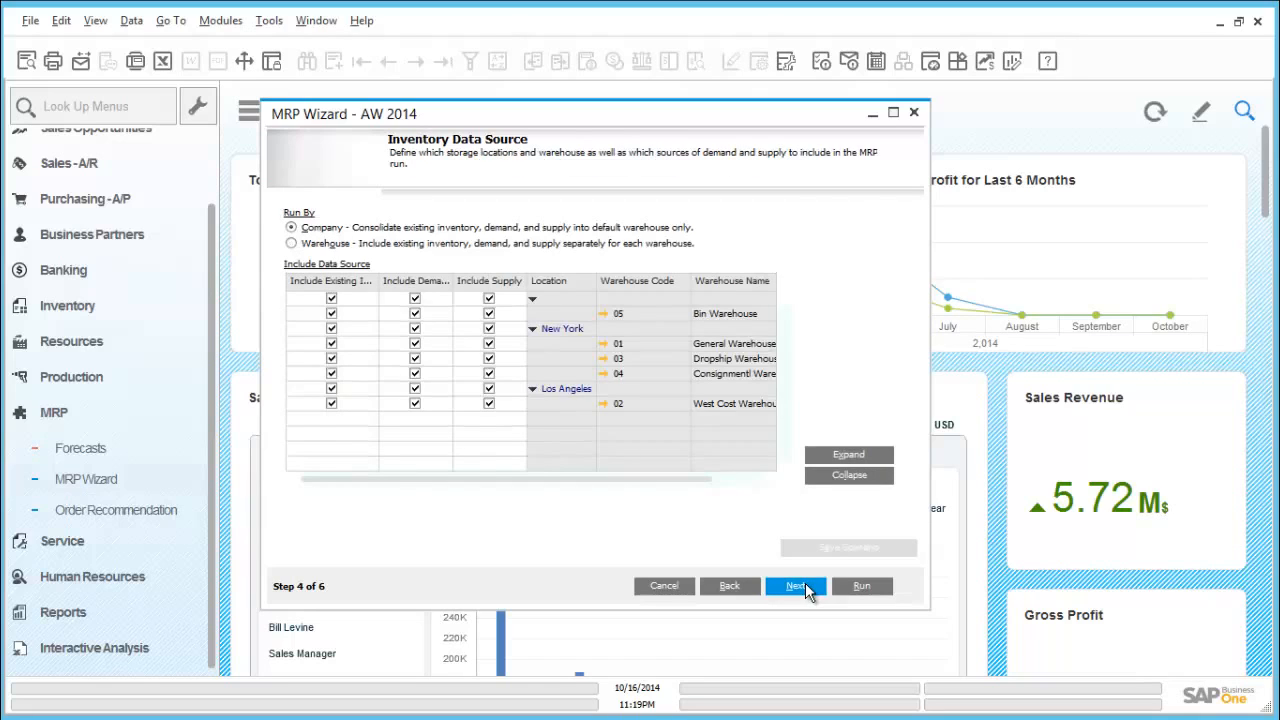
{"action": "left_click", "coordinate": [800, 587]}
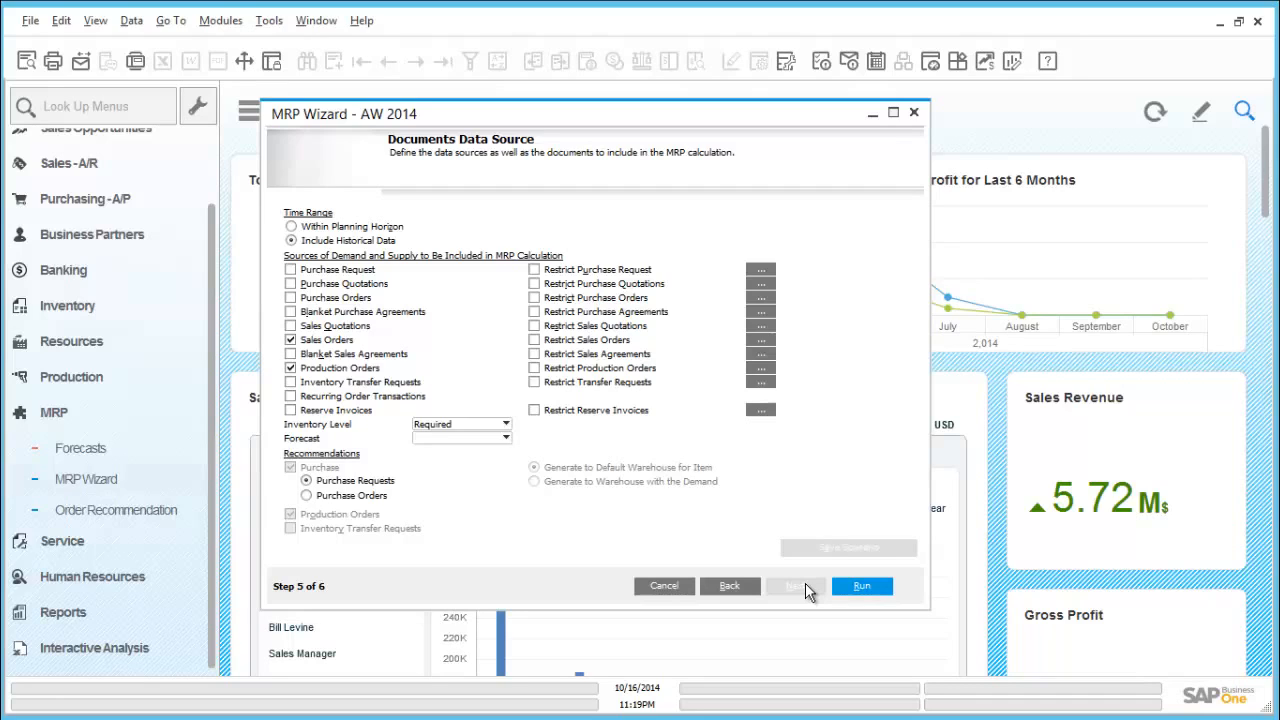
{"action": "left_click", "coordinate": [860, 587]}
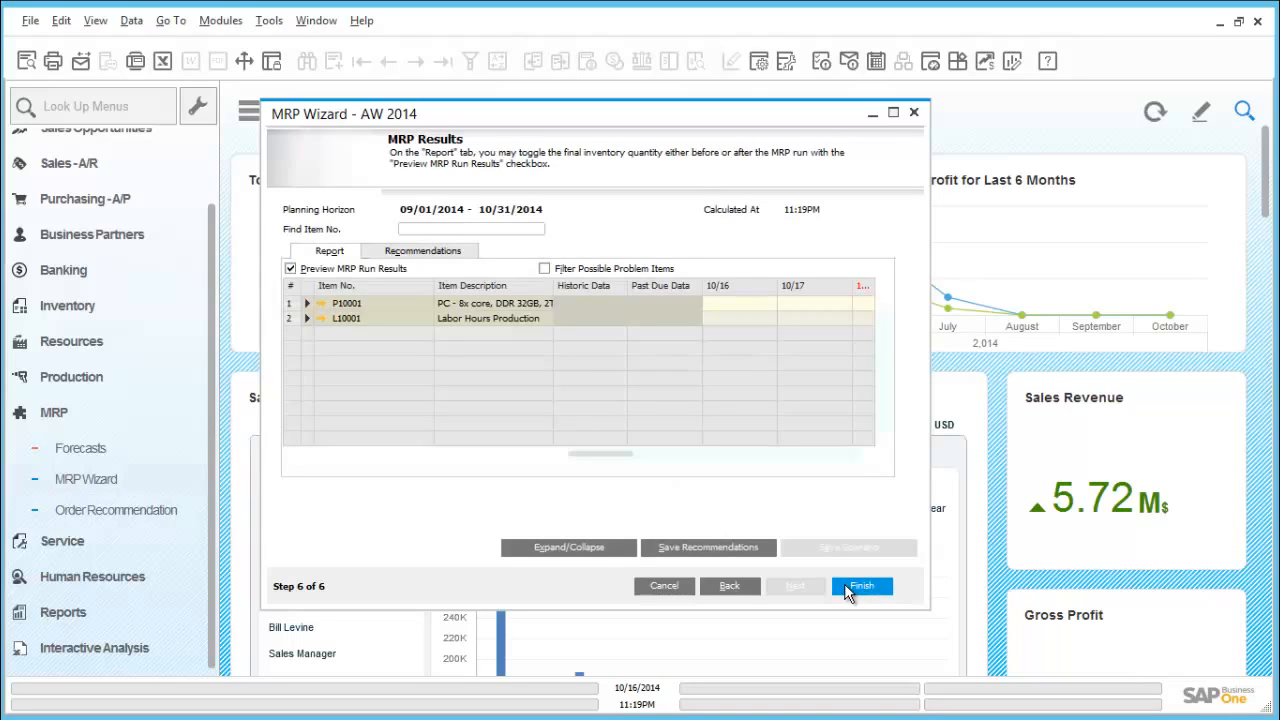
{"action": "left_click", "coordinate": [729, 548]}
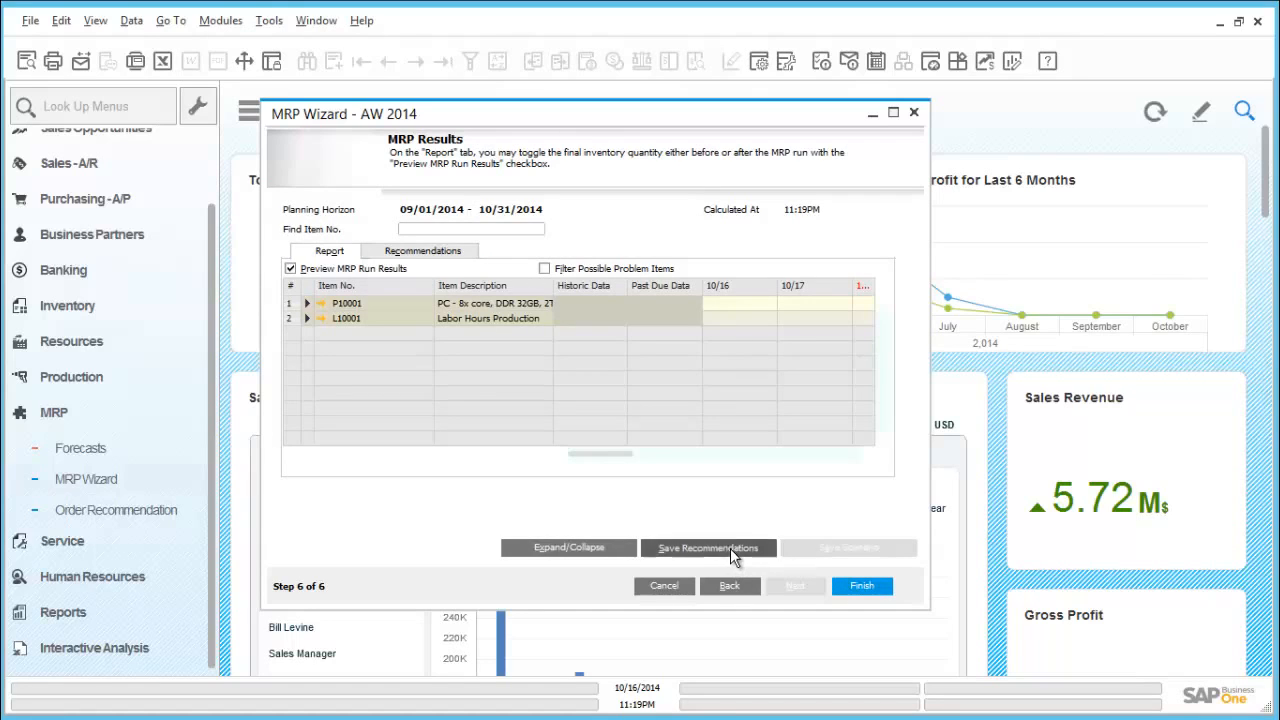
{"action": "left_click", "coordinate": [862, 587]}
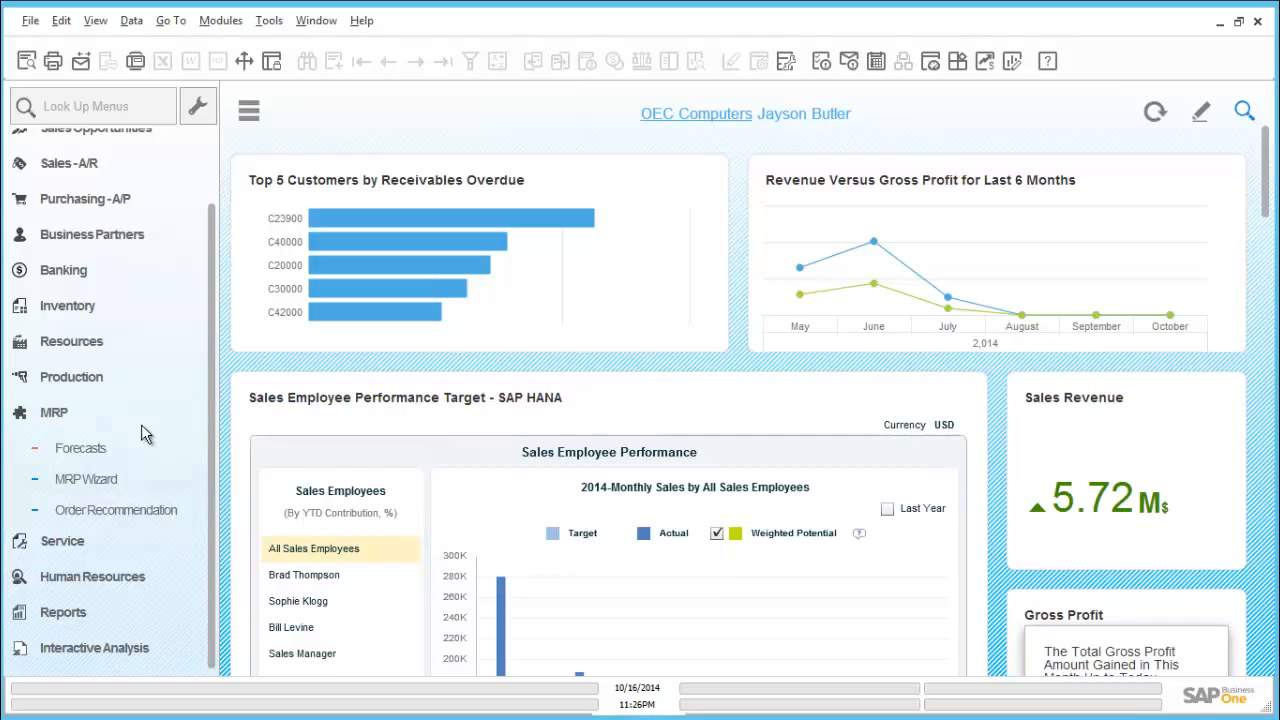
Open the Order Recommendation report for scenario AW 2014 with all order types and examine the recommended orders' quantities and MRP details
{"action": "left_click", "coordinate": [148, 510]}
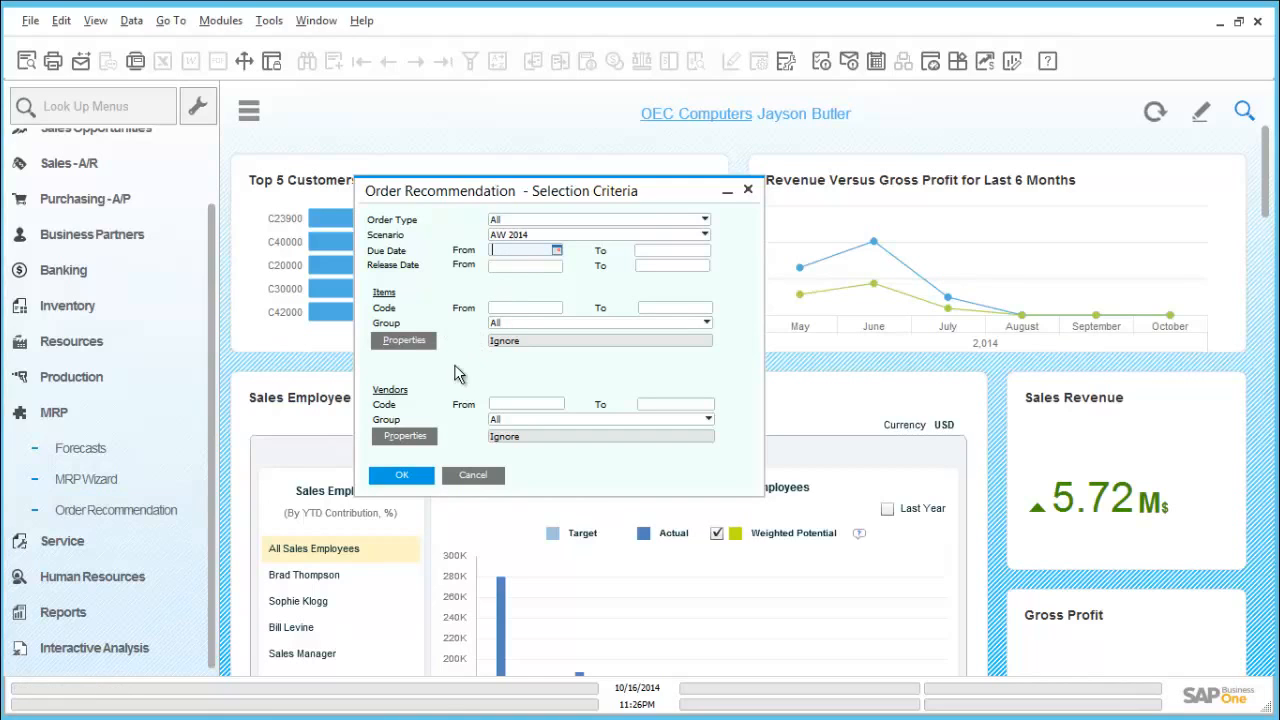
{"action": "left_click", "coordinate": [402, 476]}
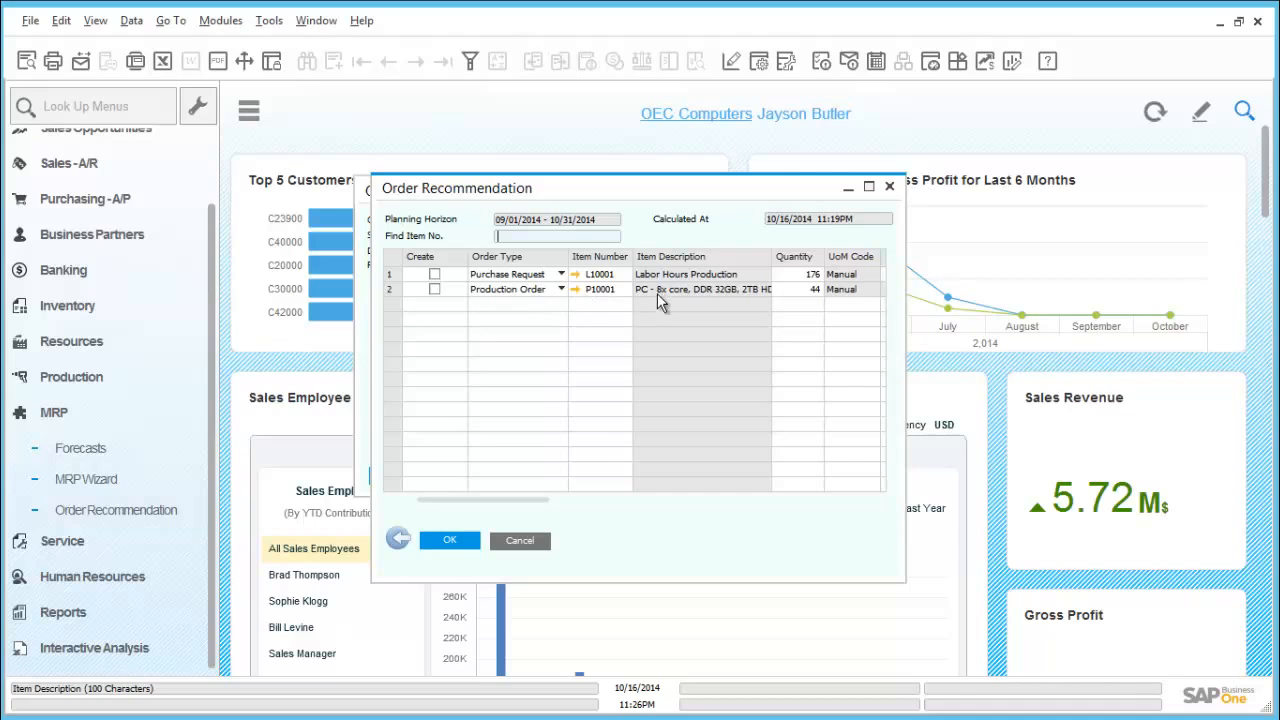
{"action": "left_click_drag", "start_coordinate": [535, 498], "coordinate": [597, 489]}
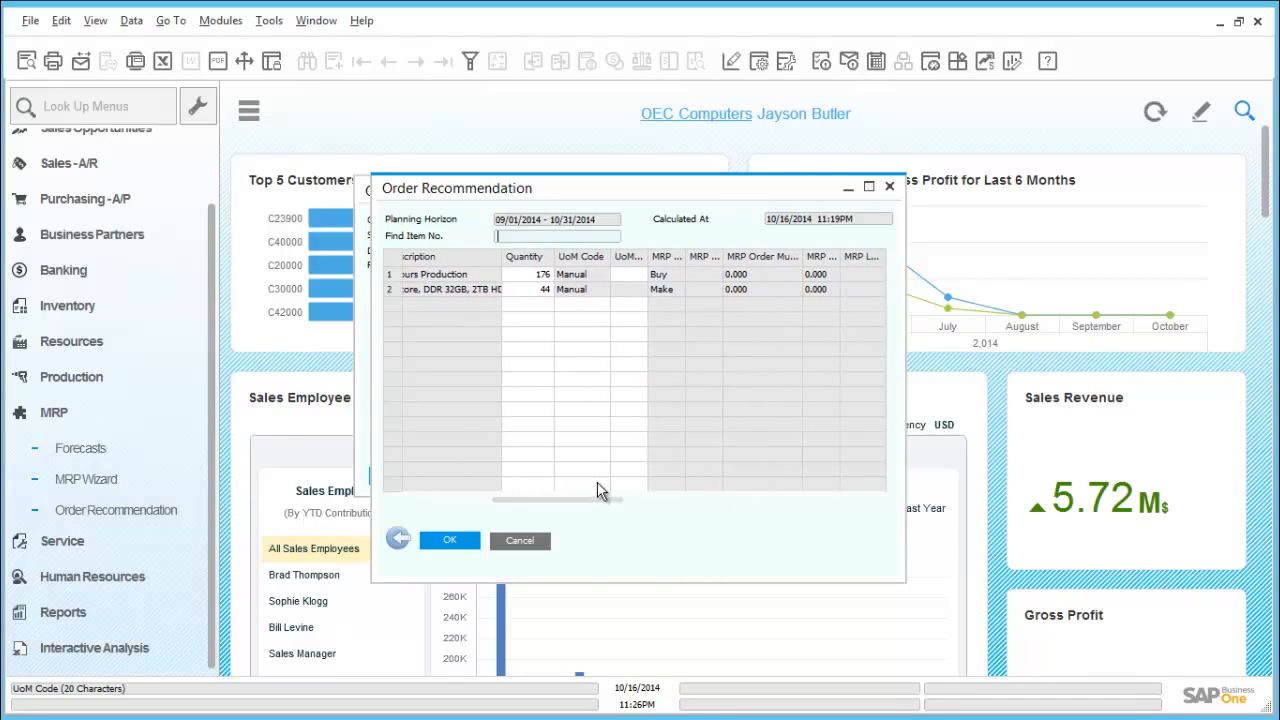
Review the recommended quantities and dates, create the recommended production order for P10001, and close the Order Recommendation report and its selection criteria
{"action": "left_click", "coordinate": [532, 290]}
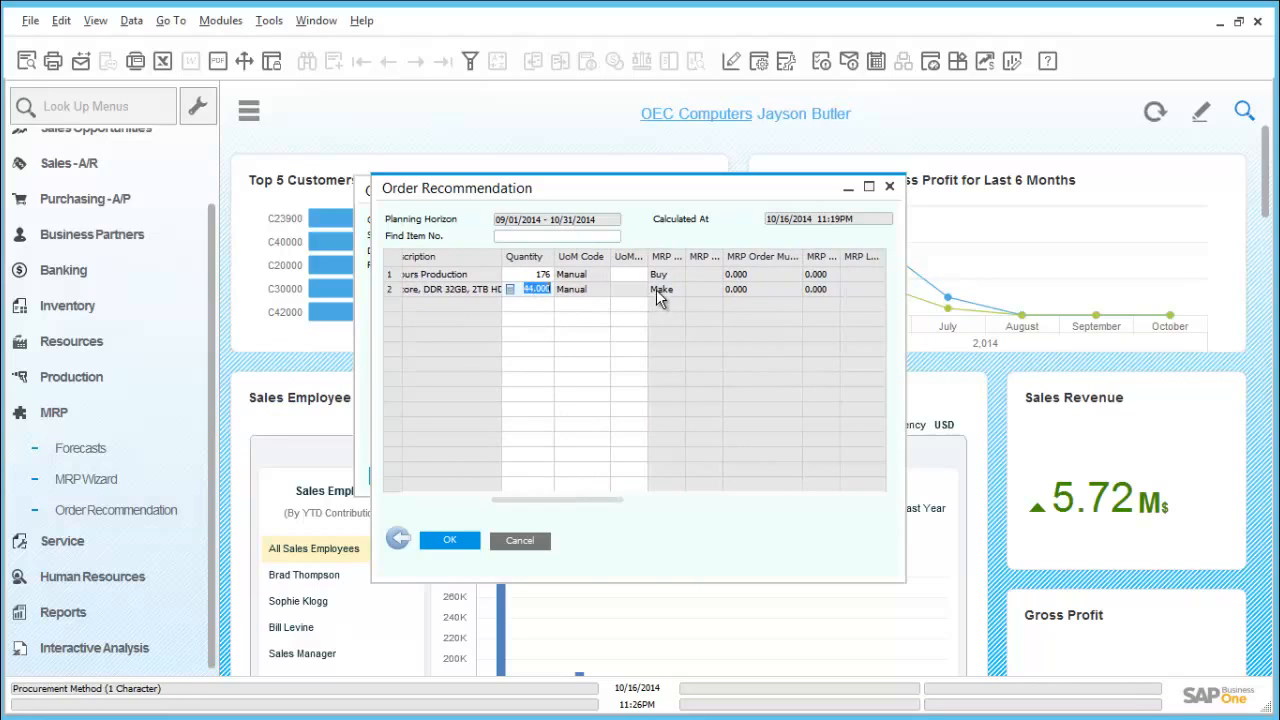
{"action": "left_click_drag", "start_coordinate": [614, 500], "coordinate": [697, 494]}
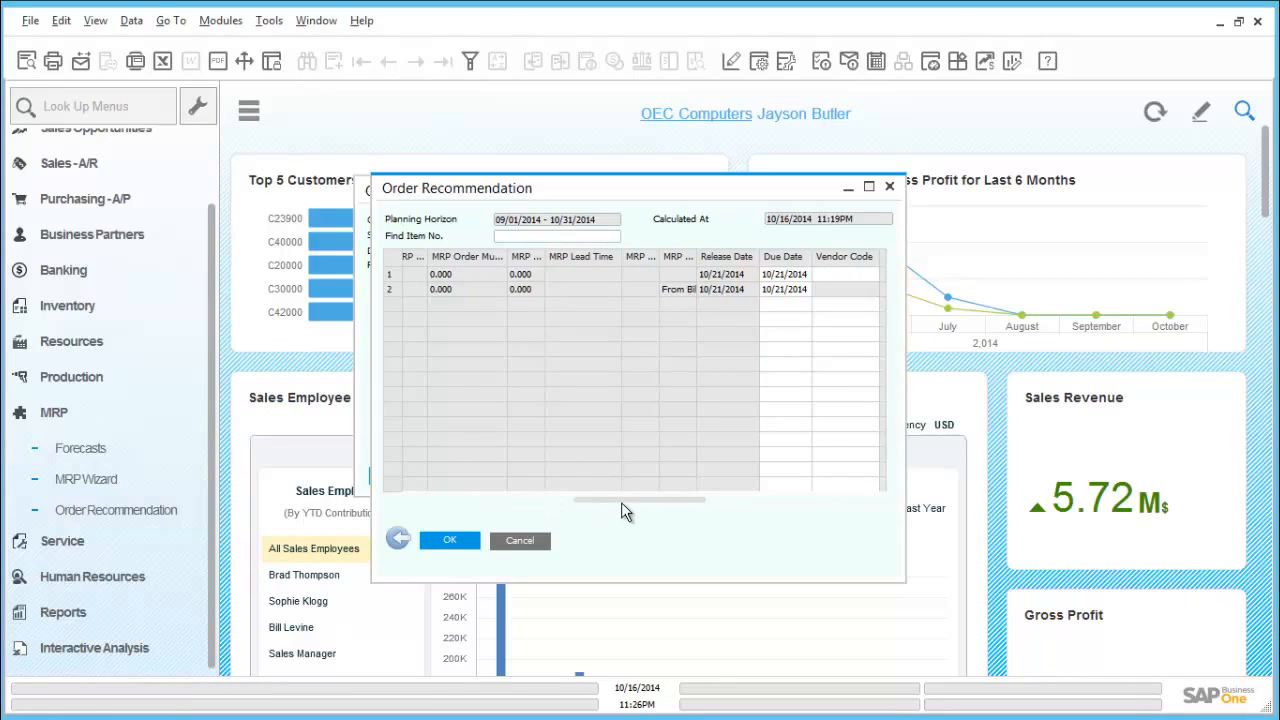
{"action": "left_click_drag", "start_coordinate": [605, 500], "coordinate": [415, 498]}
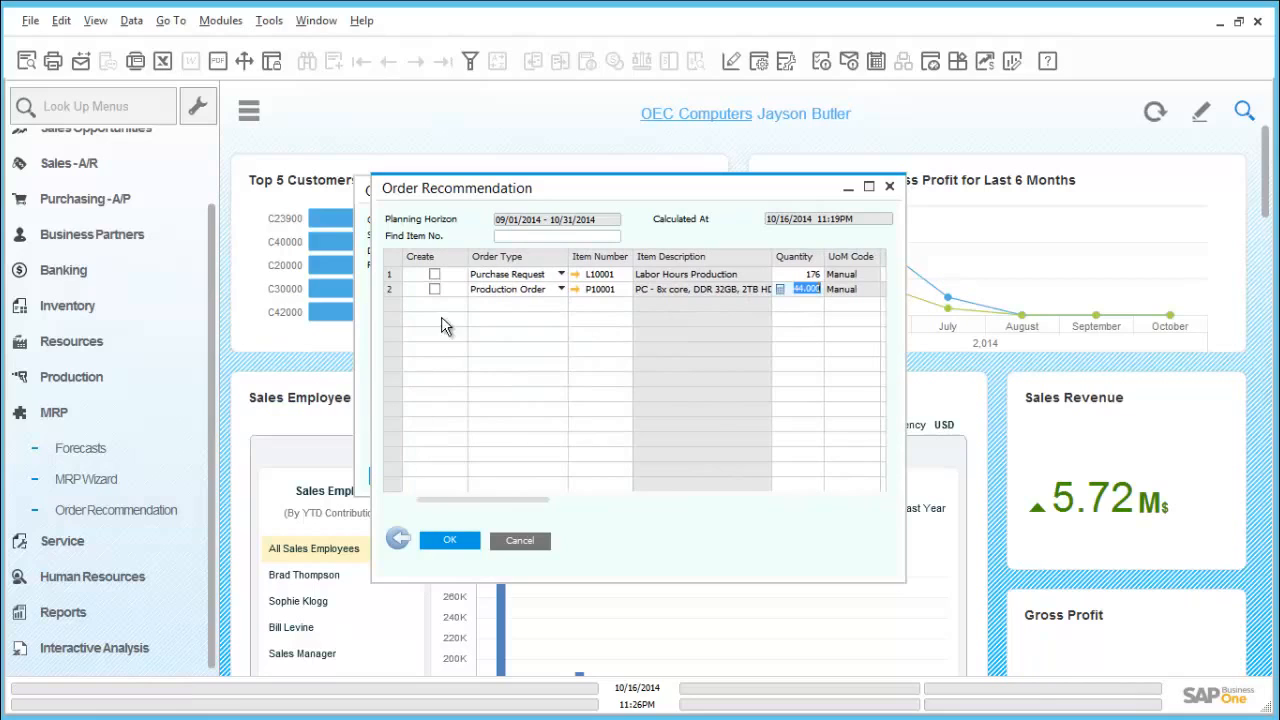
{"action": "left_click", "coordinate": [434, 290]}
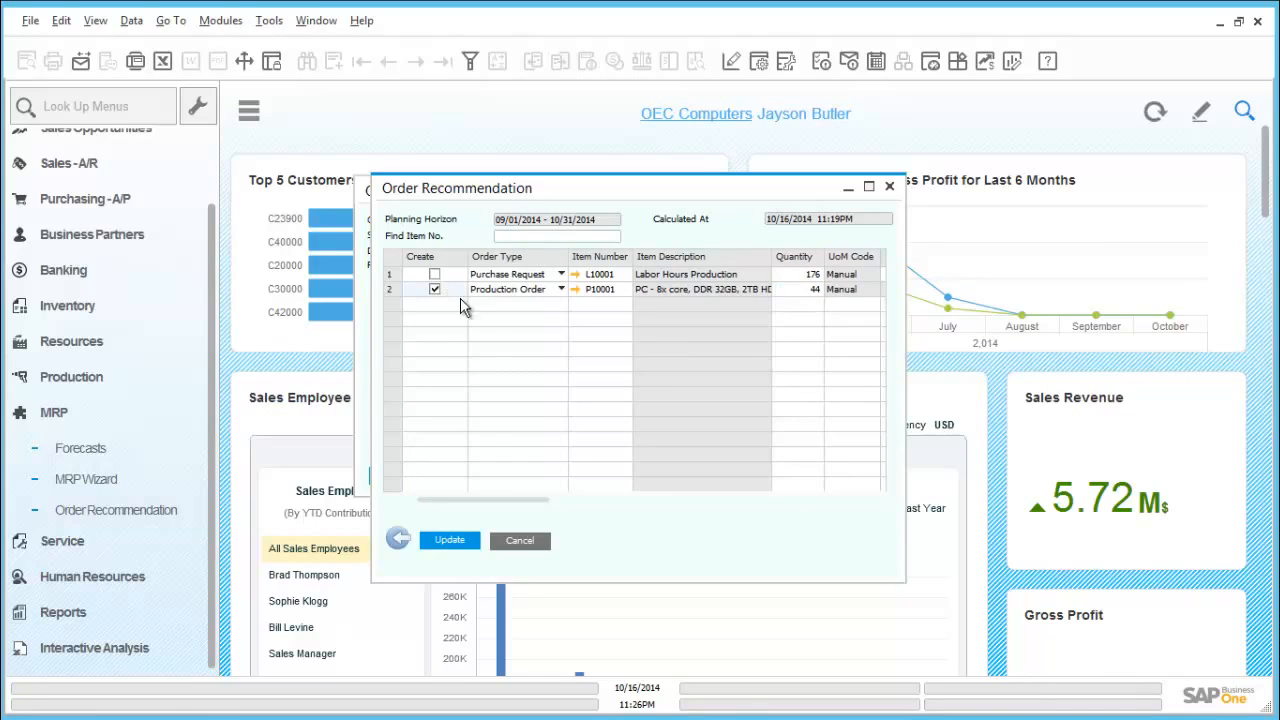
{"action": "left_click", "coordinate": [473, 543]}
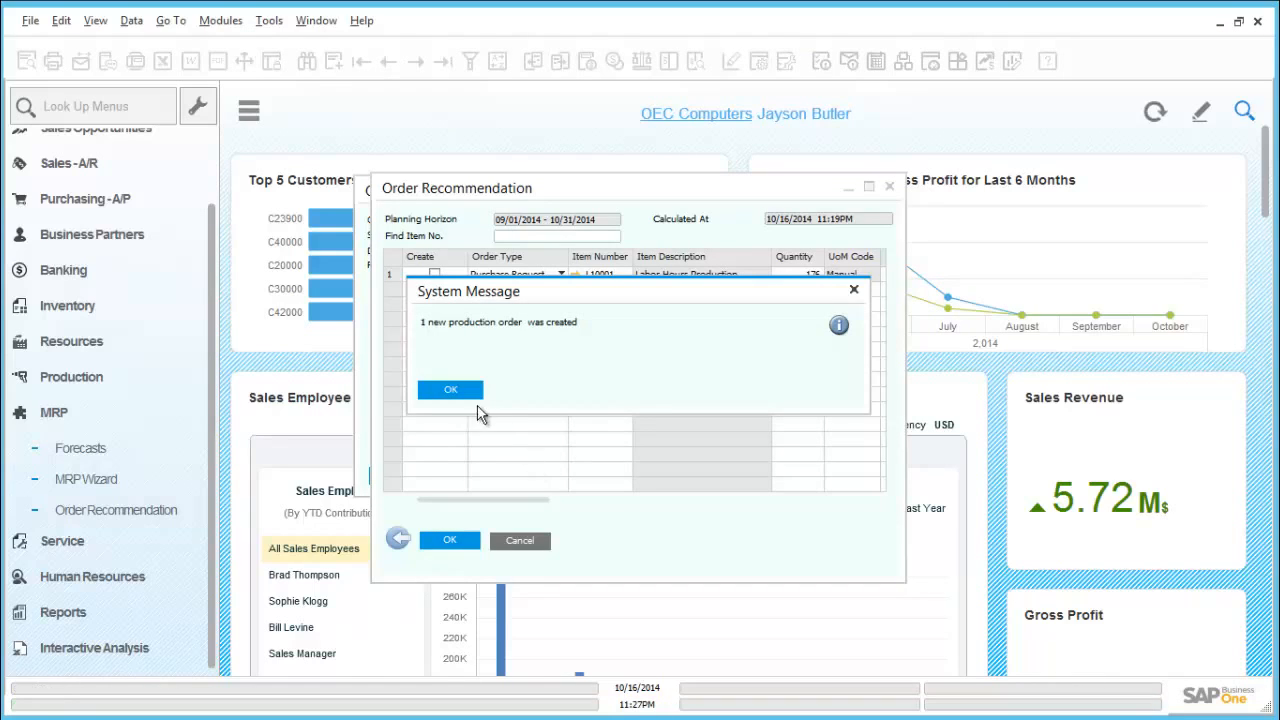
{"action": "left_click", "coordinate": [450, 390]}
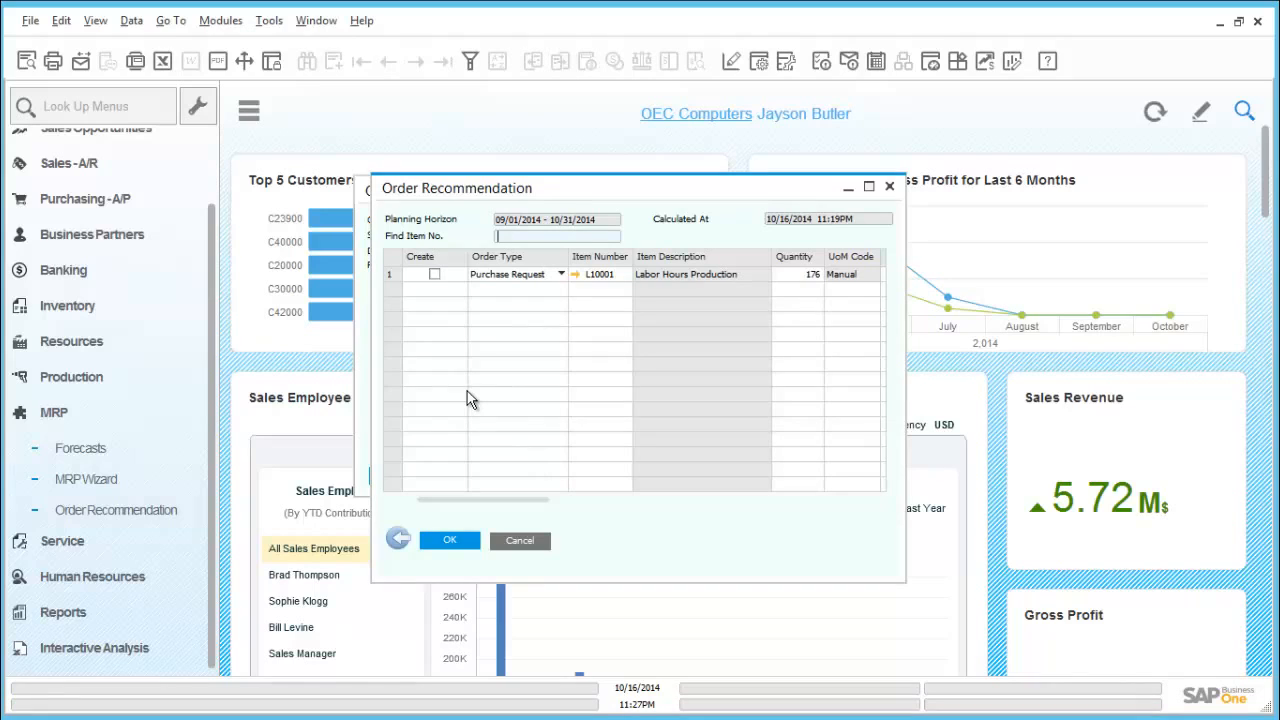
{"action": "left_click", "coordinate": [464, 542]}
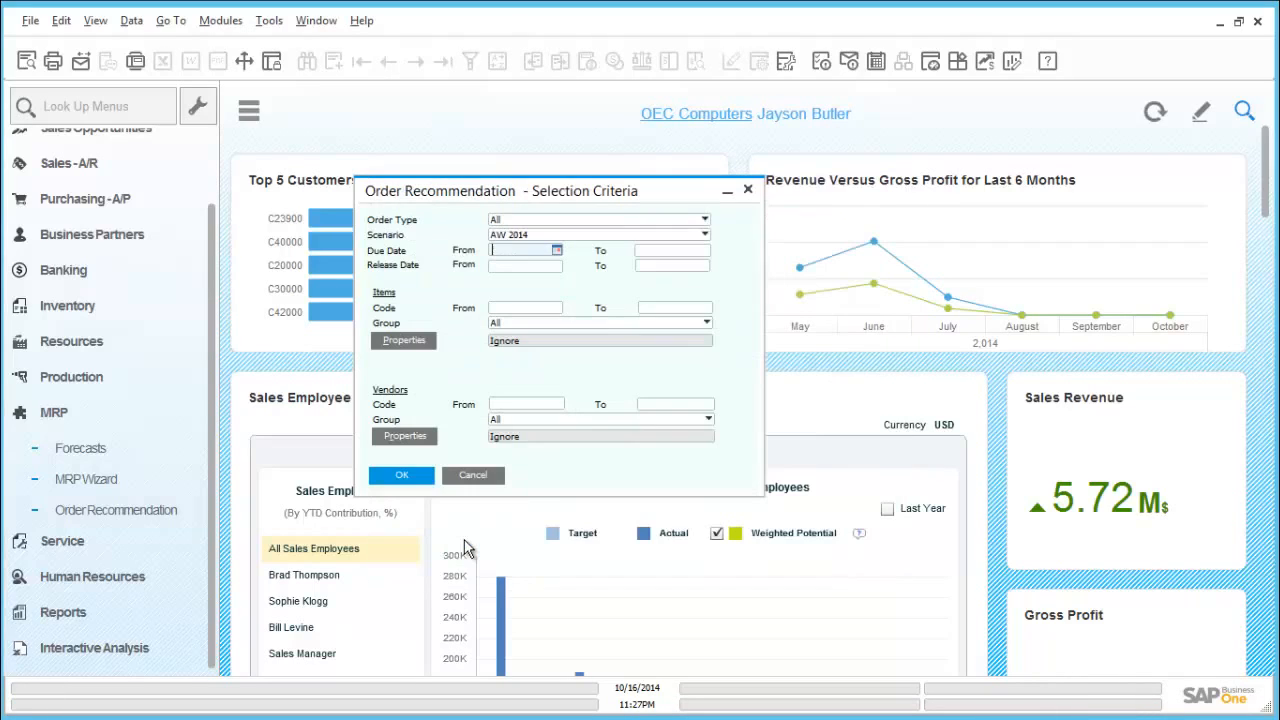
{"action": "left_click", "coordinate": [476, 476]}
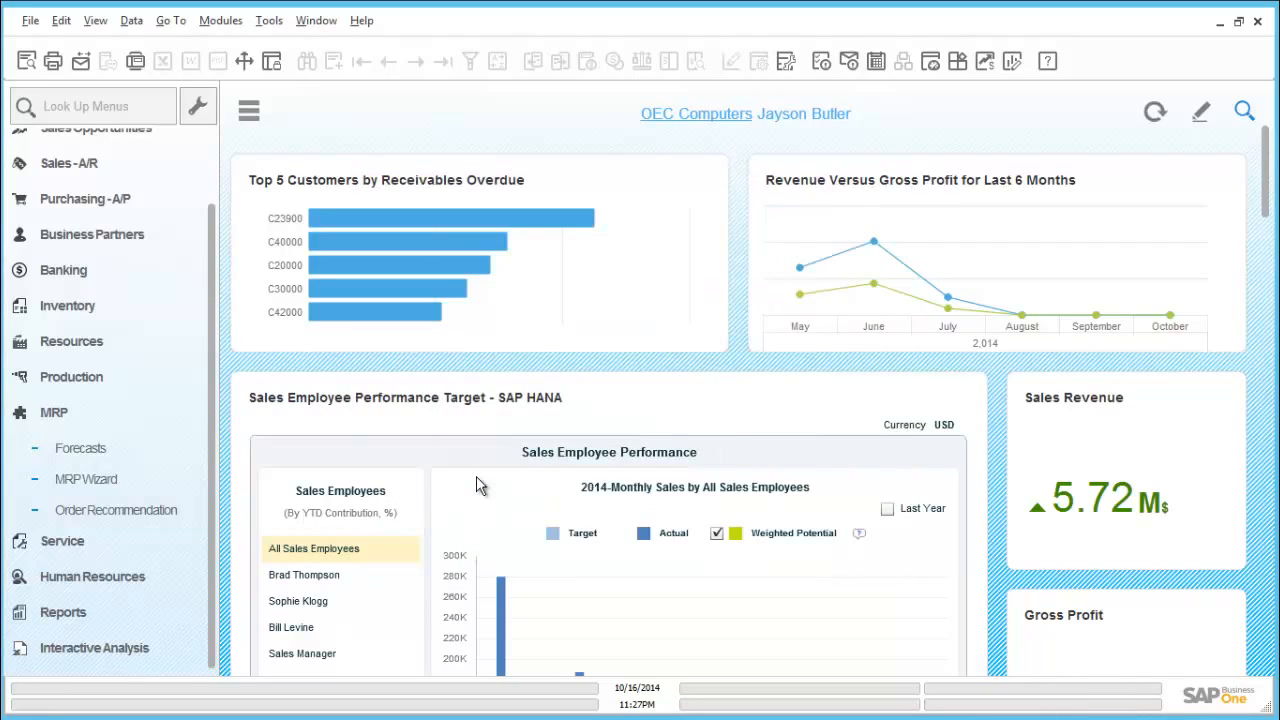
Open the Production Order form, find the existing order for product P10005 by its order number, and review its component list
{"action": "left_click", "coordinate": [172, 411]}
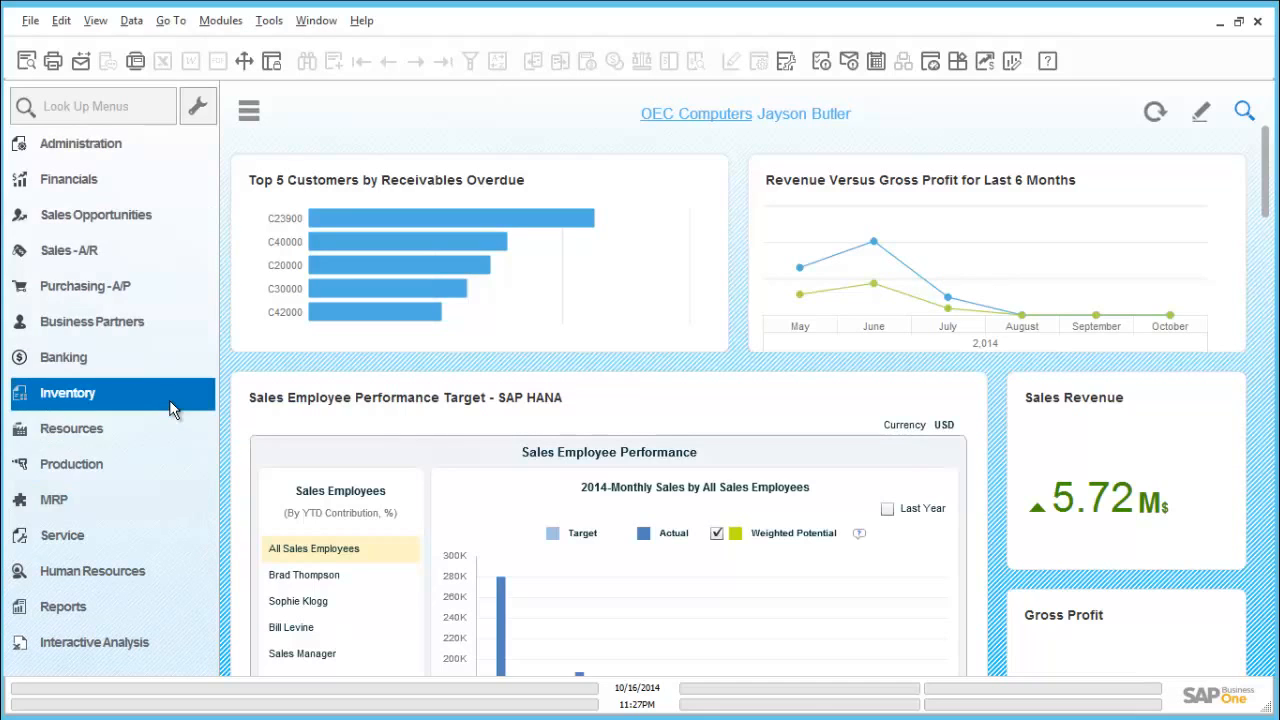
{"action": "left_click", "coordinate": [98, 468]}
{"action": "scroll", "coordinate": [100, 470], "scroll_direction": "down", "scroll_amount": 3}
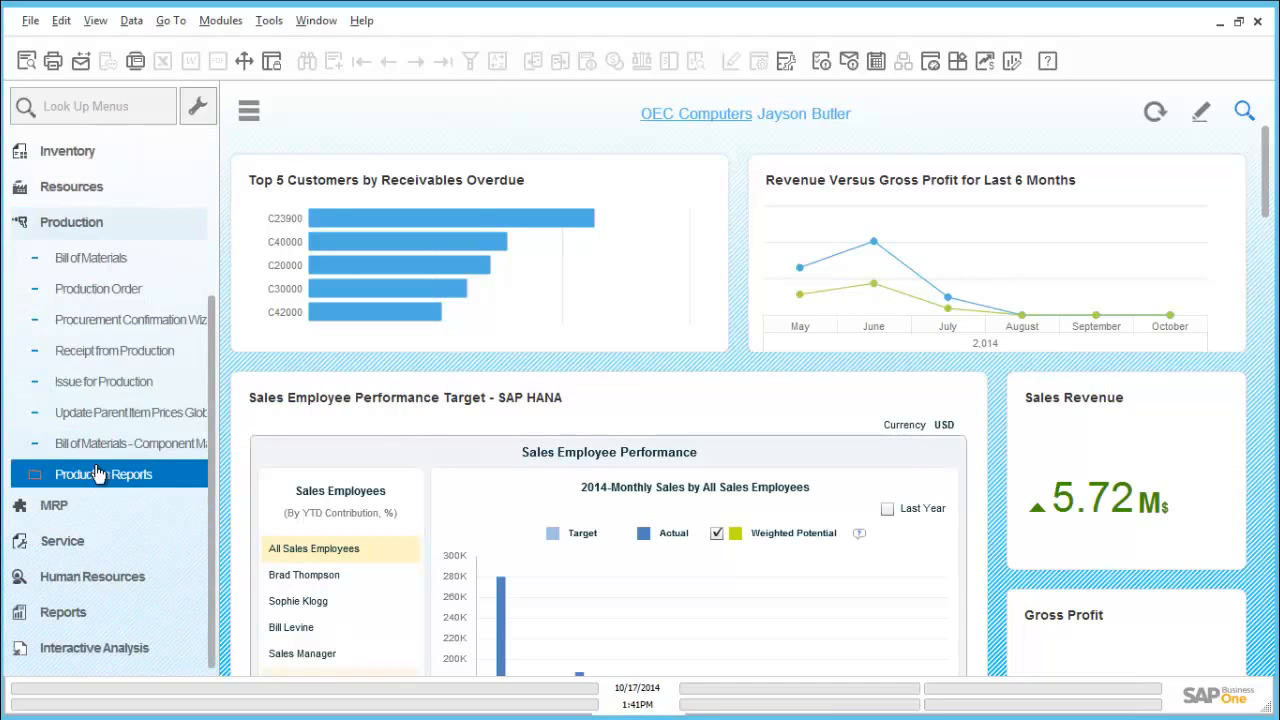
{"action": "left_click", "coordinate": [115, 292]}
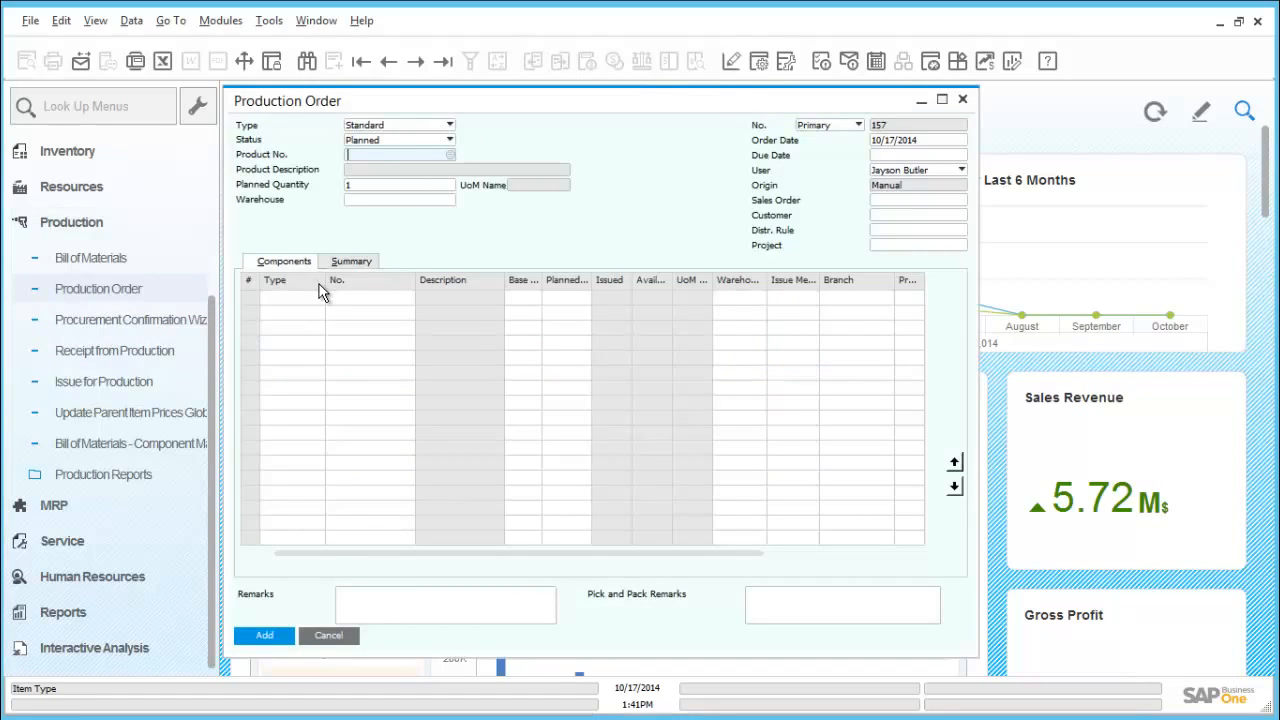
{"action": "key", "text": "ctrl+f"}
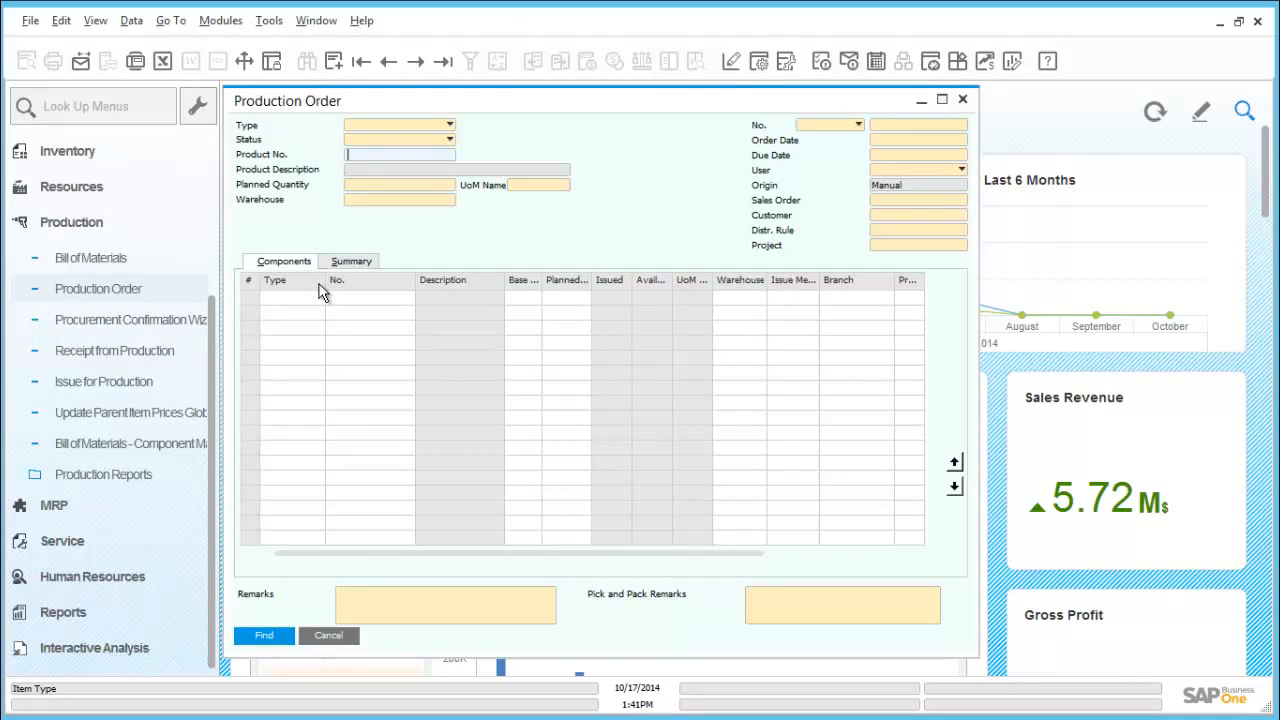
{"action": "left_click", "coordinate": [921, 126]}
{"action": "type", "text": "156"}
{"action": "left_click", "coordinate": [266, 634]}
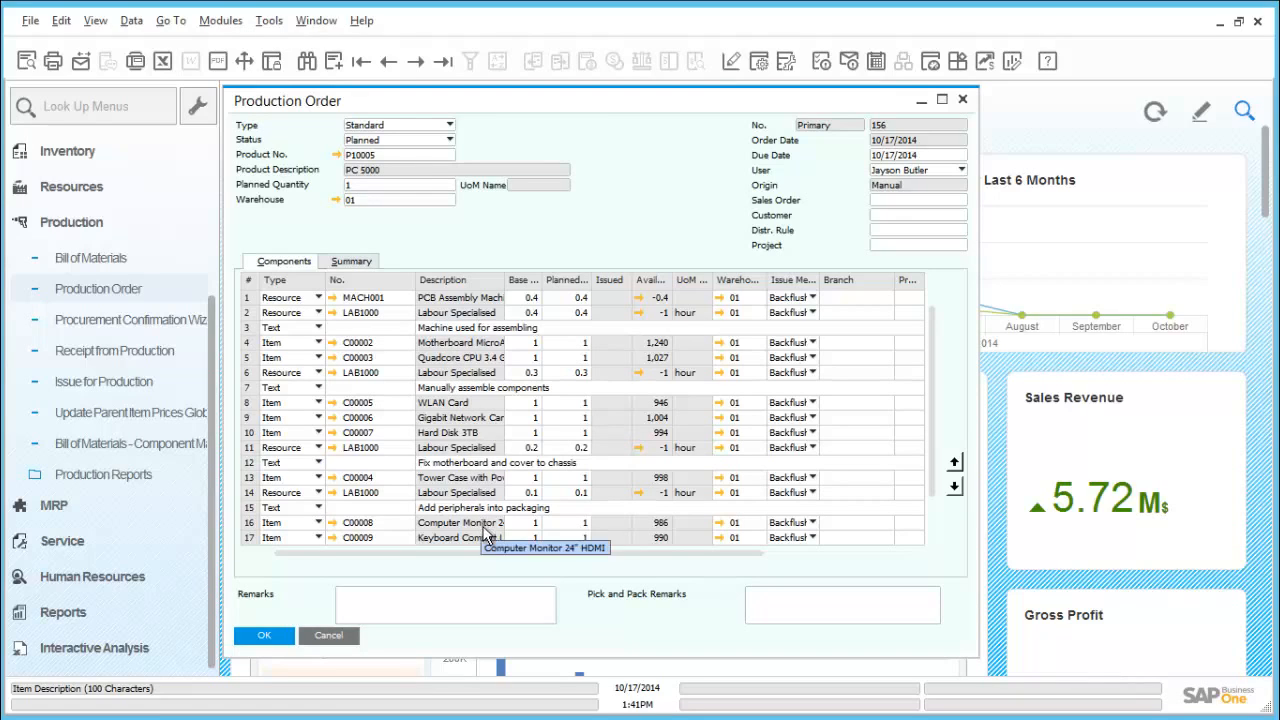
{"action": "scroll", "coordinate": [933, 475], "scroll_direction": "down", "scroll_amount": 1}
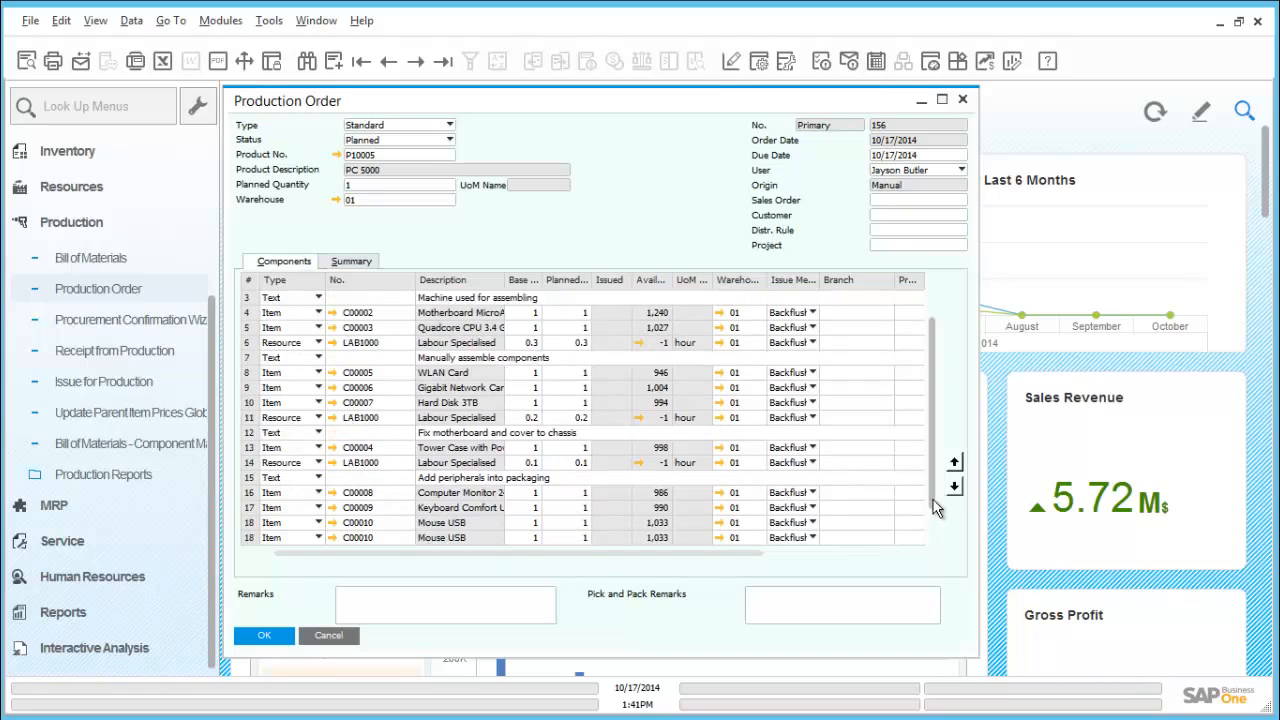
{"action": "scroll", "coordinate": [931, 480], "scroll_direction": "up", "scroll_amount": 1}
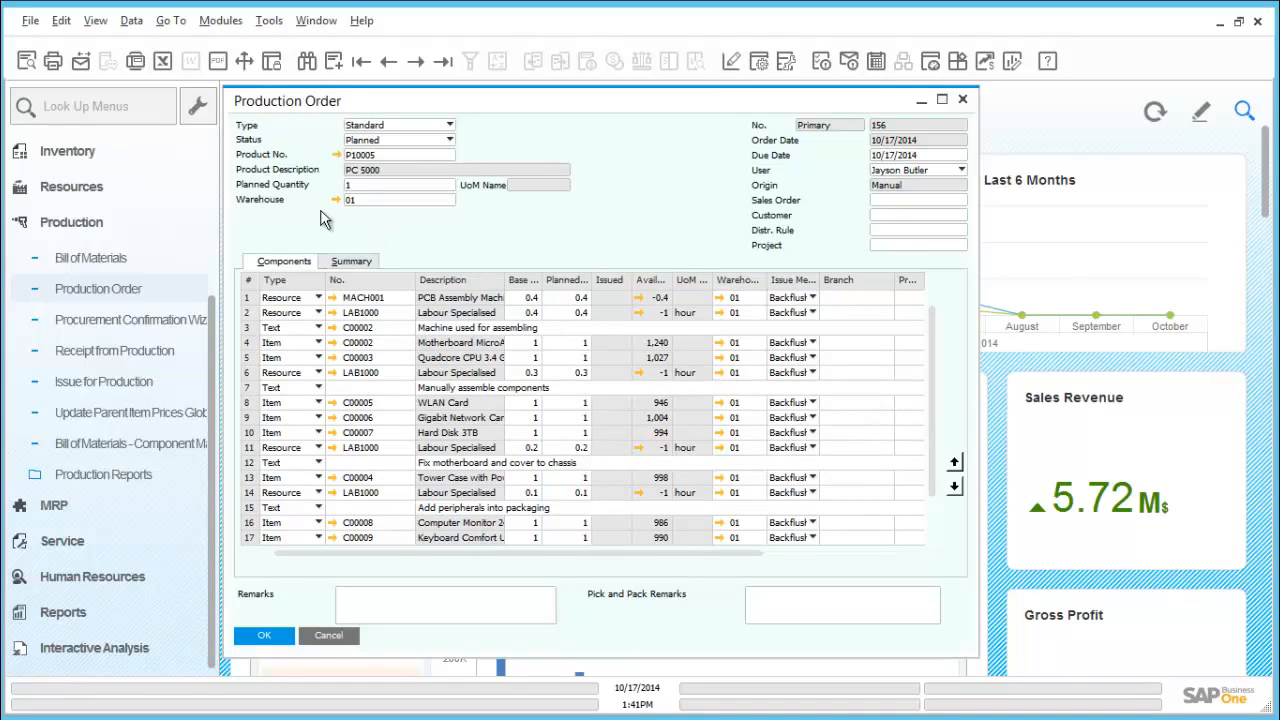
Preview the printed production order and examine the bill of materials of product P10005, closing both
{"action": "left_click", "coordinate": [25, 62]}
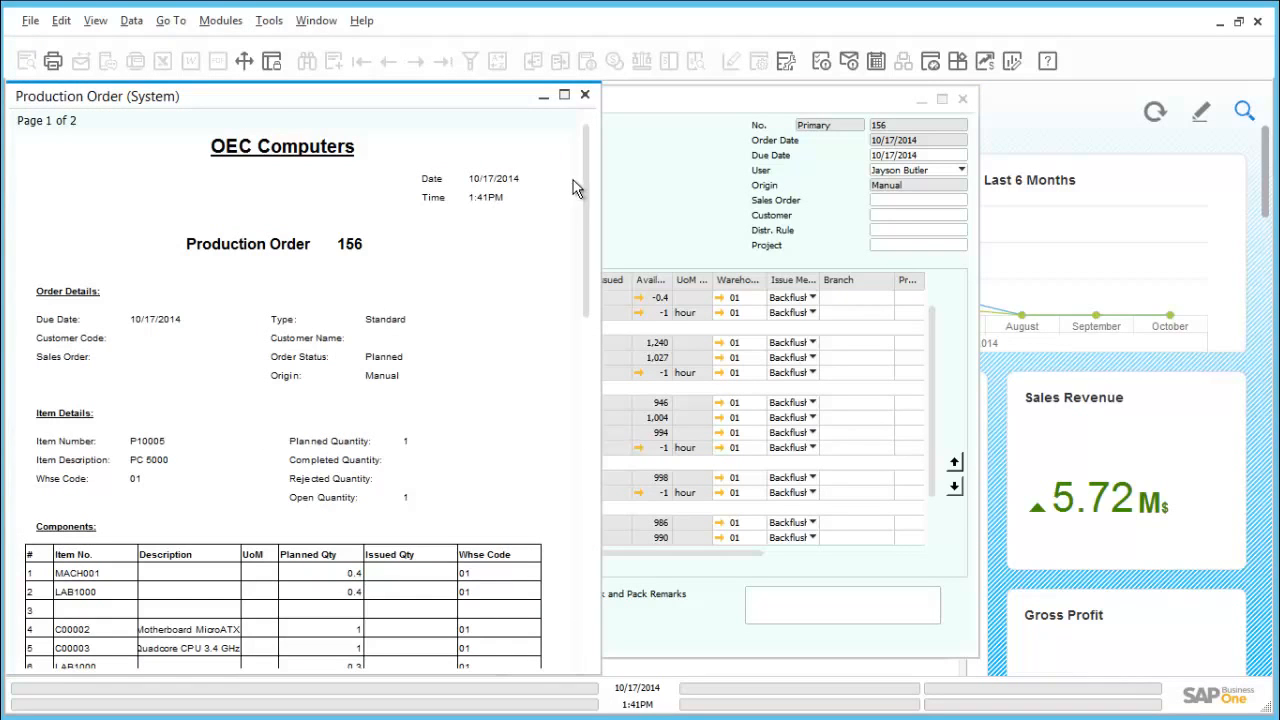
{"action": "mouse_move", "coordinate": [587, 179]}
{"action": "left_mouse_down"}
{"action": "mouse_move", "coordinate": [590, 278]}
{"action": "mouse_move", "coordinate": [591, 177]}
{"action": "left_mouse_up"}
{"action": "left_click", "coordinate": [585, 96]}
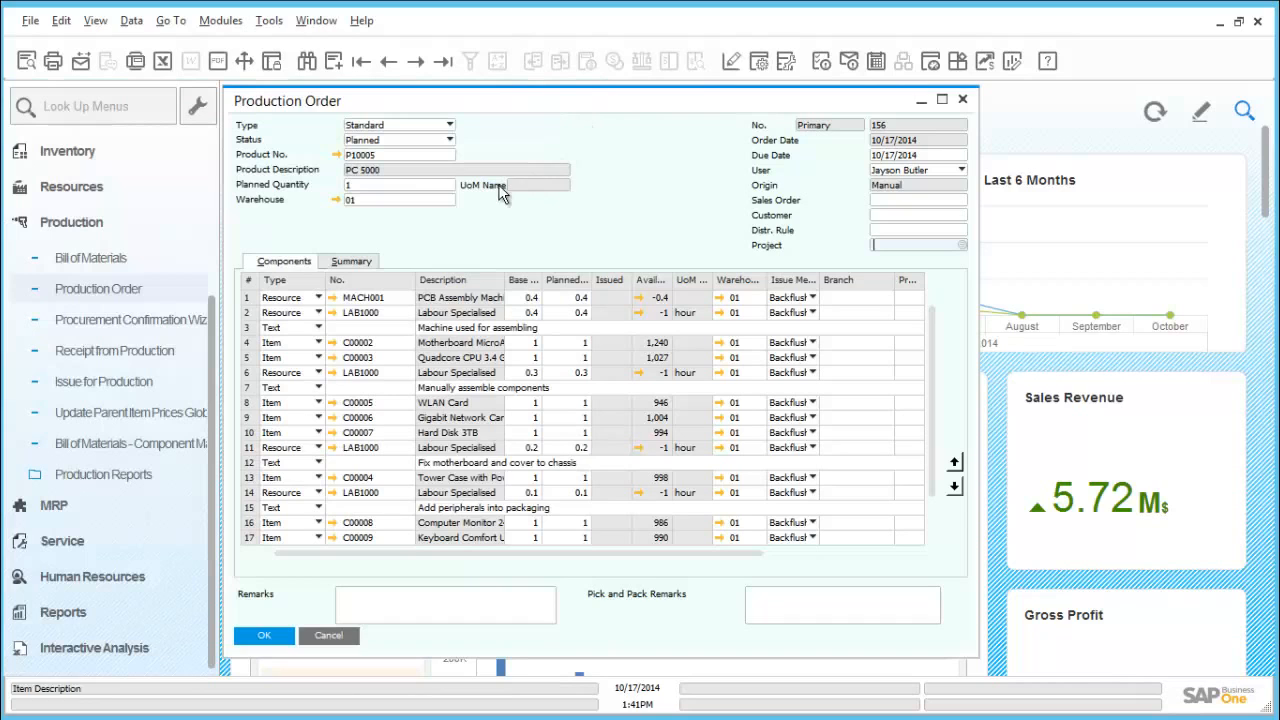
{"action": "left_click", "coordinate": [337, 155]}
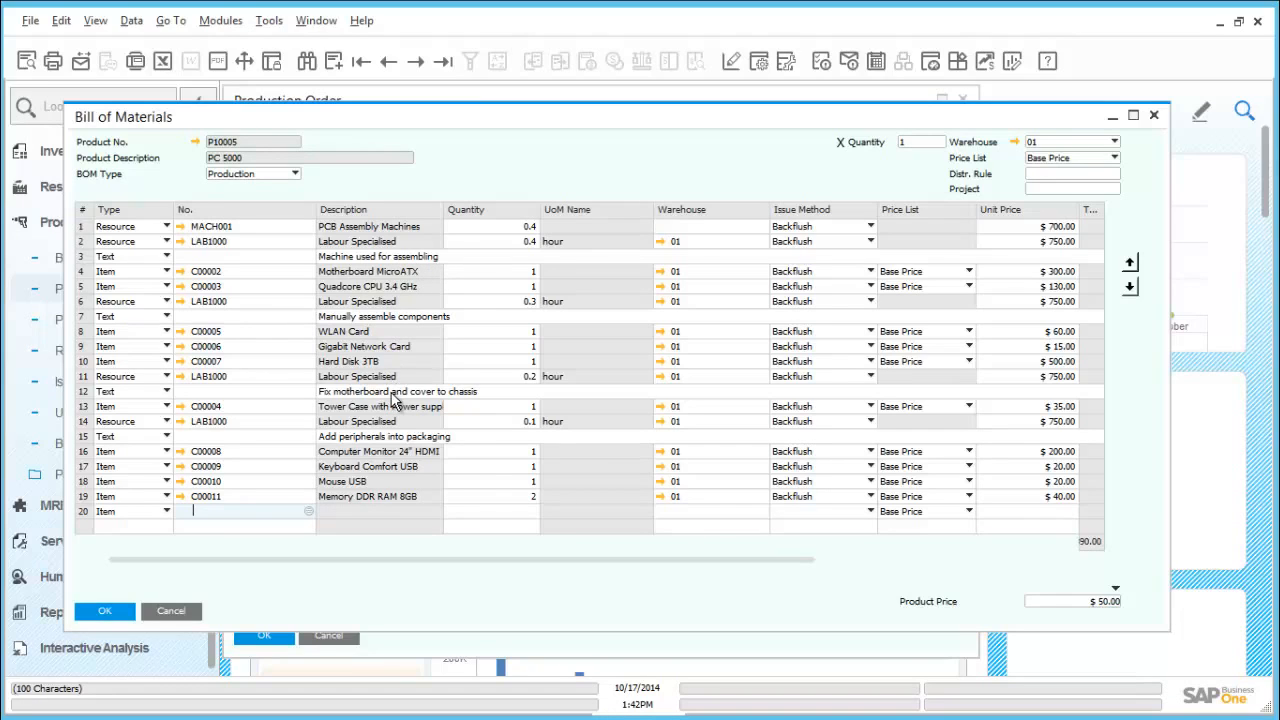
{"action": "left_click", "coordinate": [104, 612]}
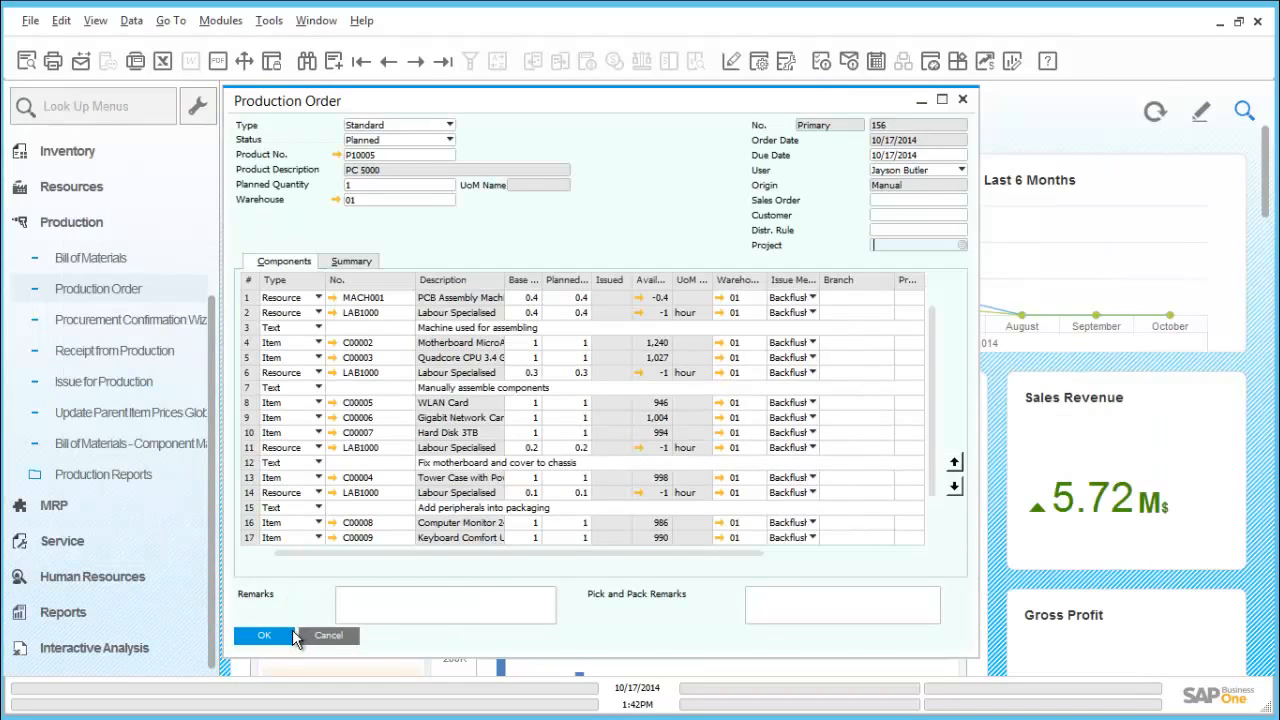
Change the P10005 production order's status to Released and save the update
{"action": "left_click", "coordinate": [405, 140]}
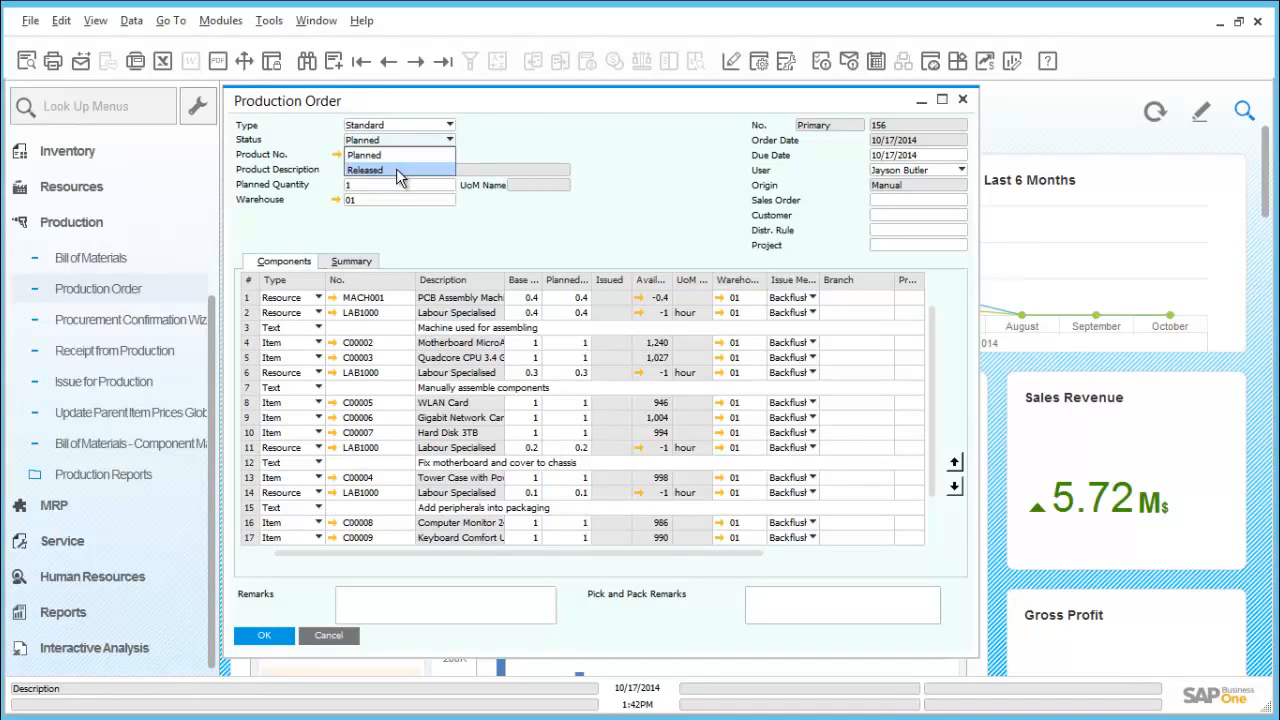
{"action": "left_click", "coordinate": [396, 170]}
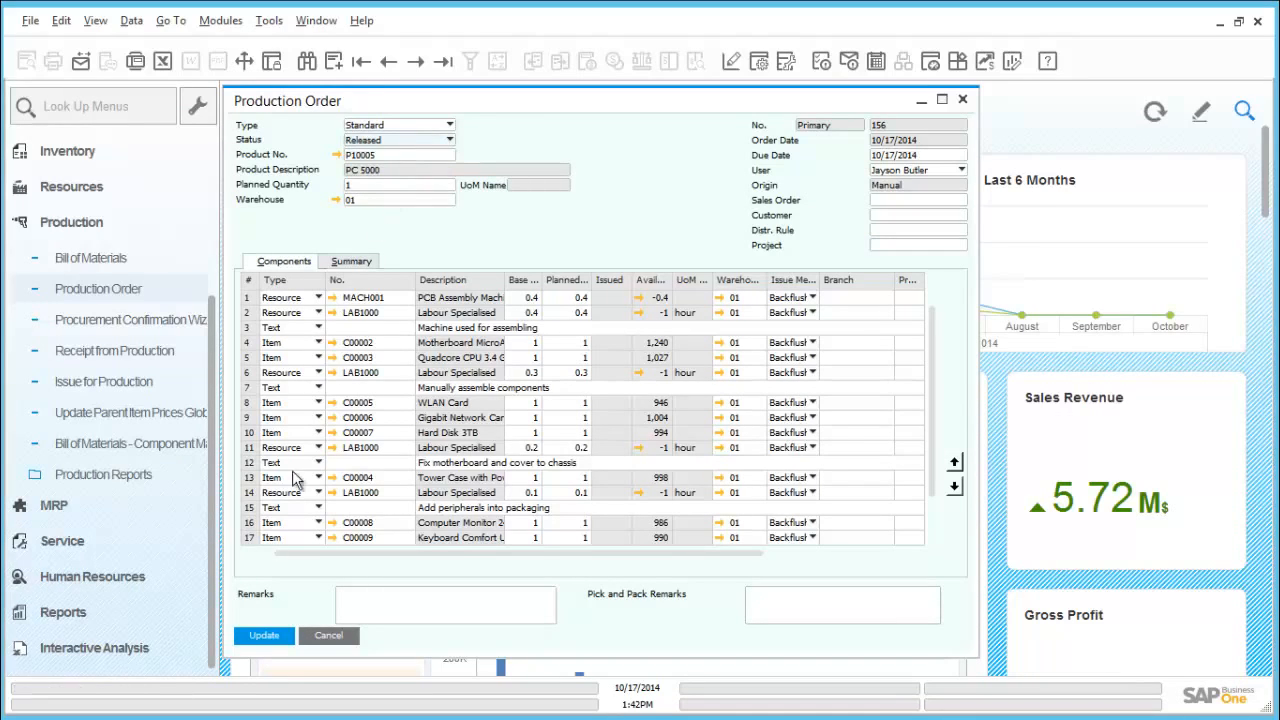
{"action": "left_click", "coordinate": [255, 642]}
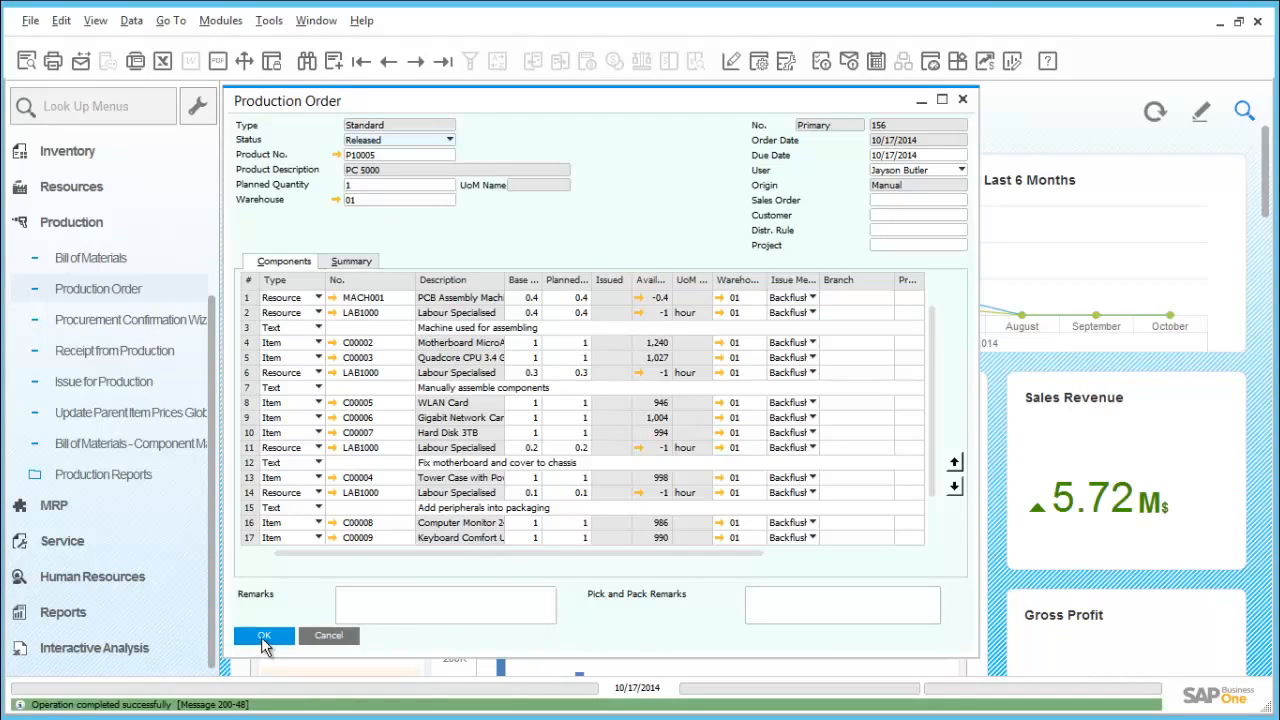
{"action": "left_click", "coordinate": [265, 643]}
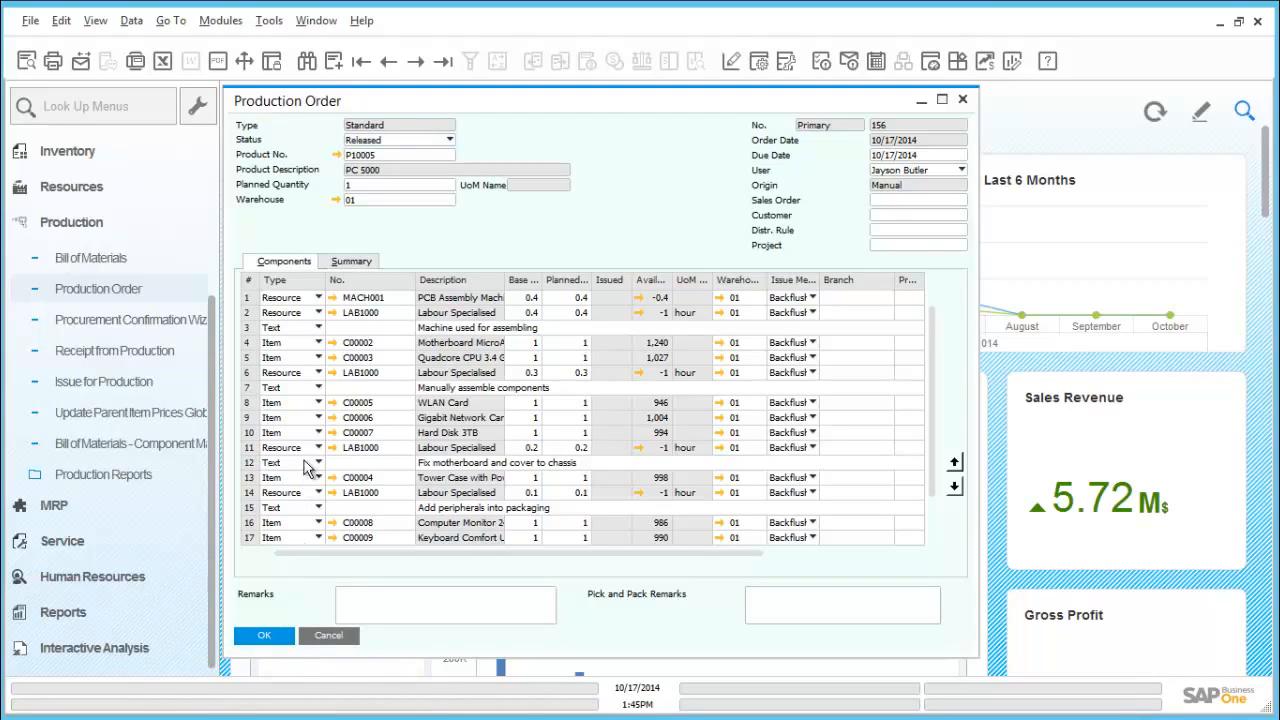
Examine the general, capacity and planning data of machine resource MACH001 from the component list and close its master data
{"action": "left_click", "coordinate": [334, 300]}
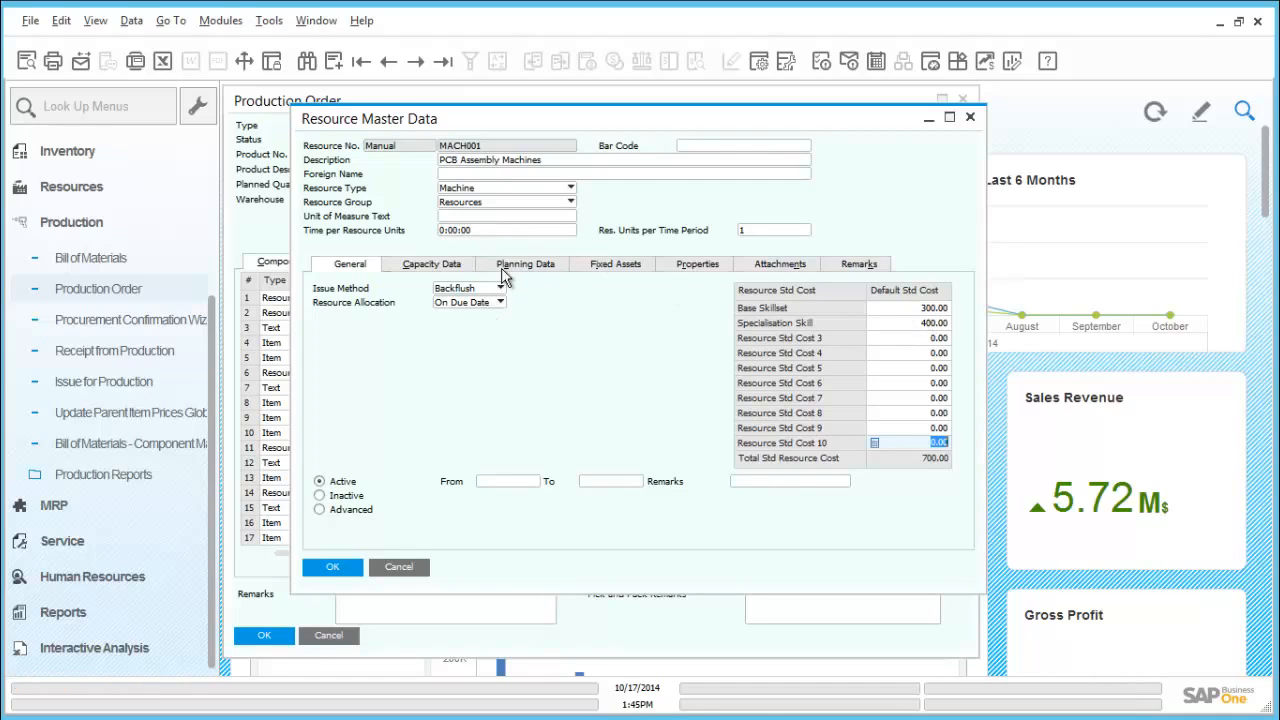
{"action": "left_click", "coordinate": [455, 268]}
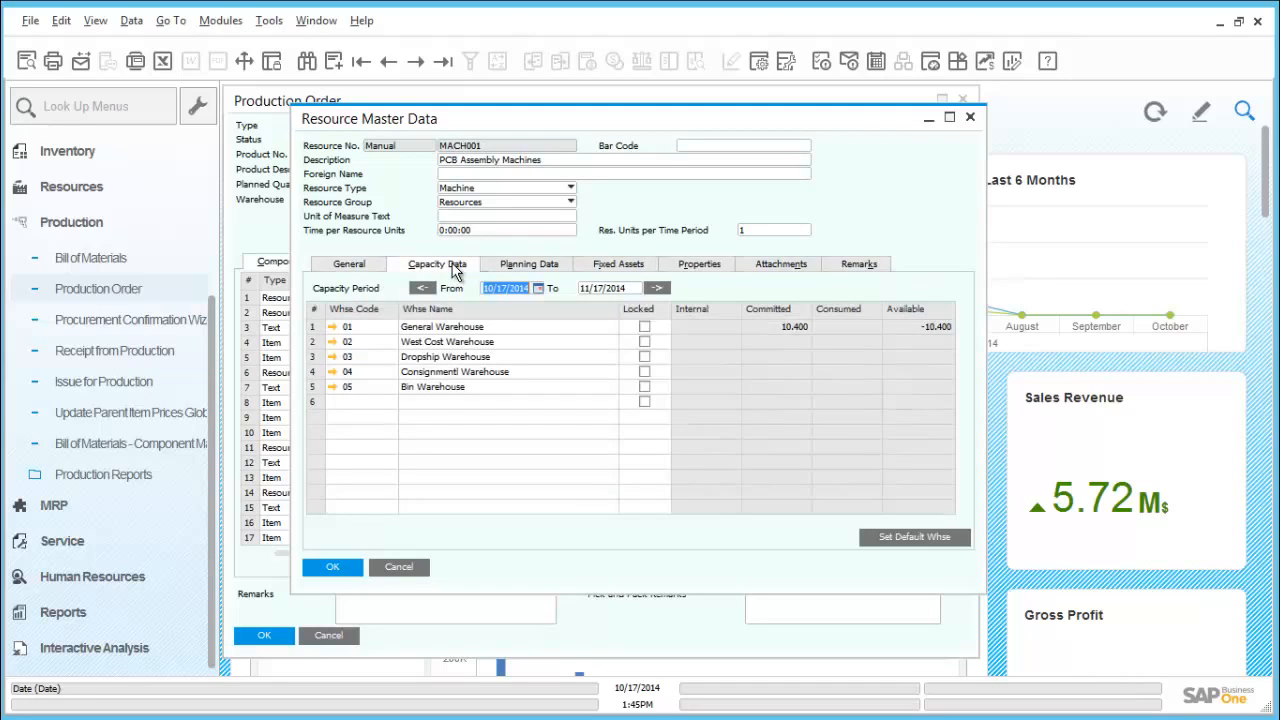
{"action": "left_click", "coordinate": [514, 268]}
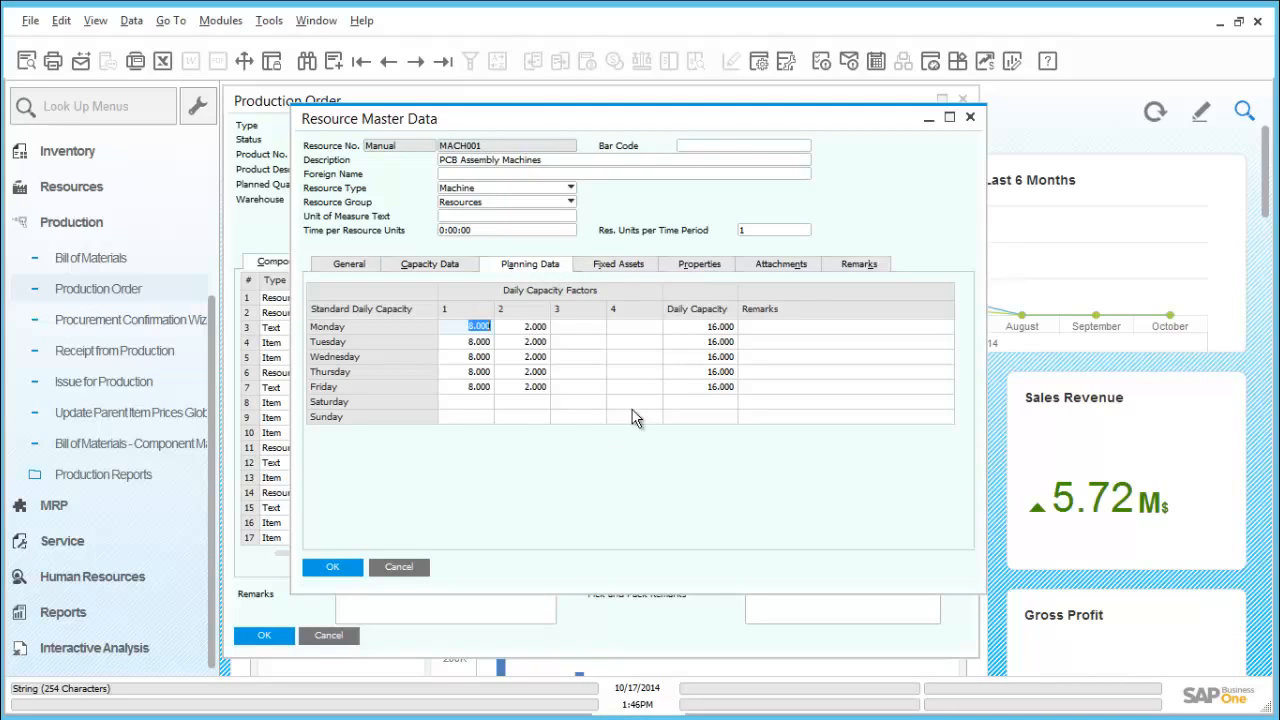
{"action": "left_click", "coordinate": [335, 568]}
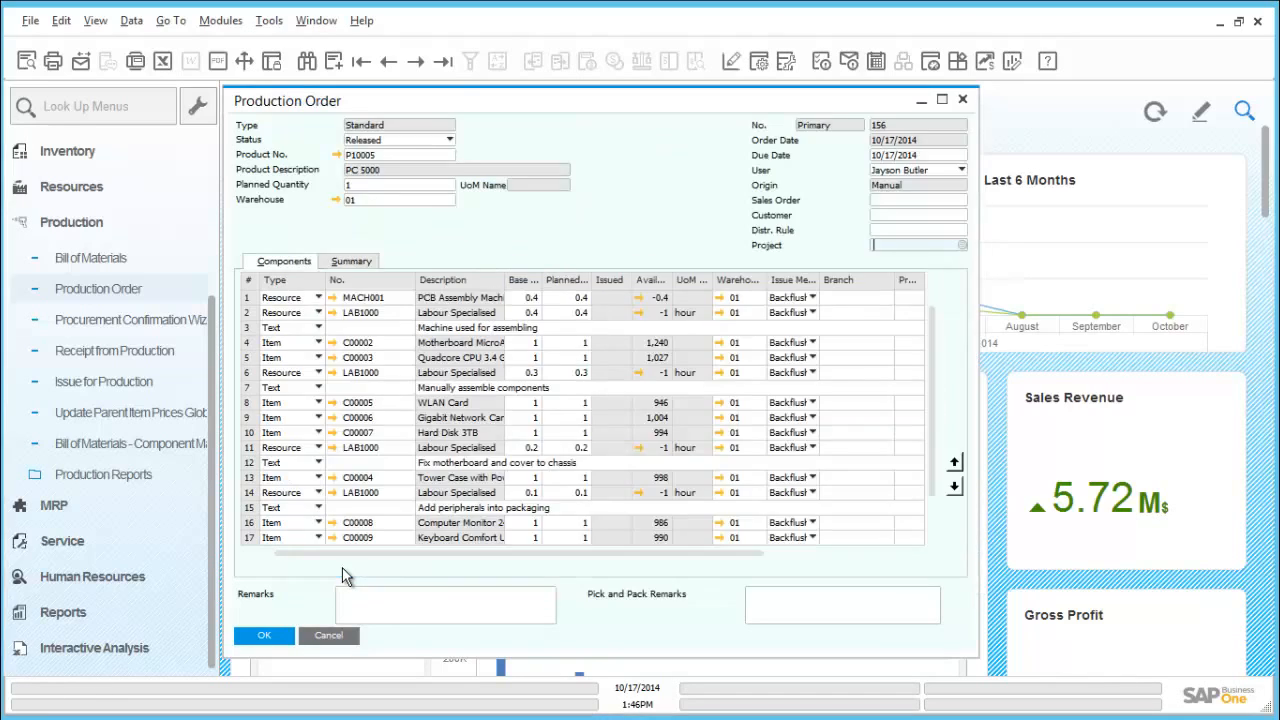
Examine the general, capacity and planning data of labor resource LAB1000, and close its master data and the production order
{"action": "left_click", "coordinate": [334, 314]}
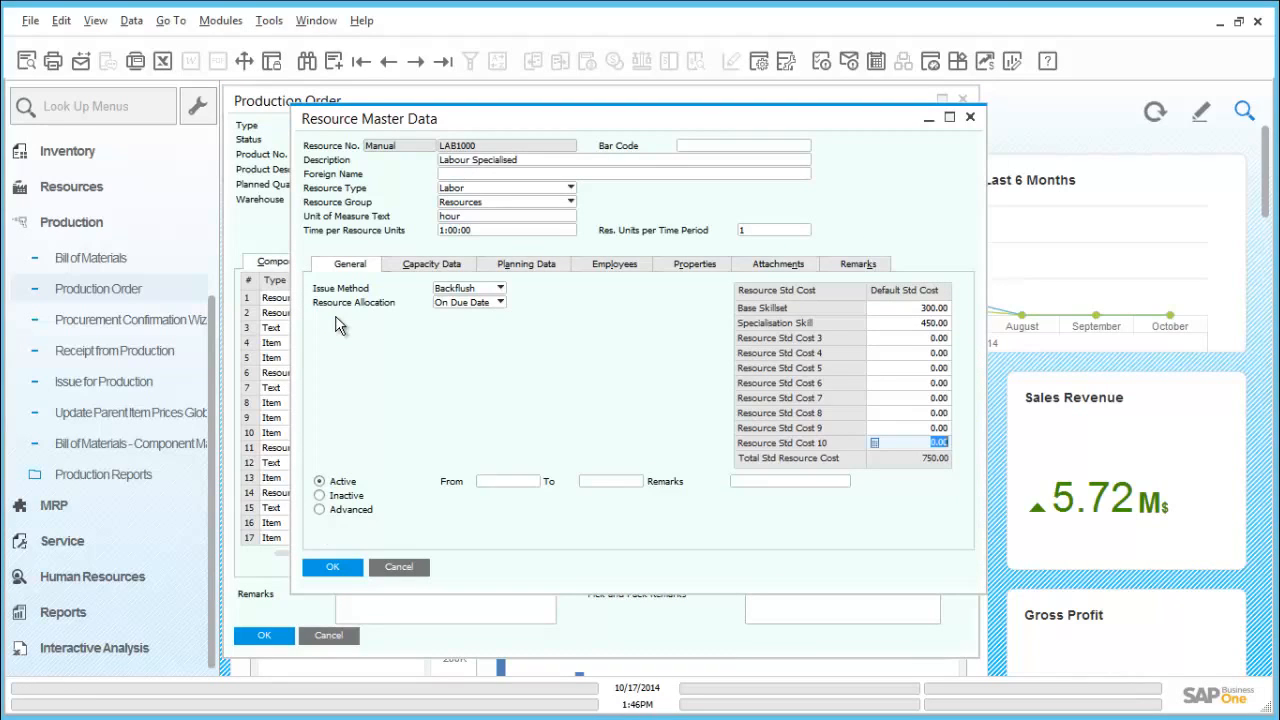
{"action": "left_click", "coordinate": [435, 266]}
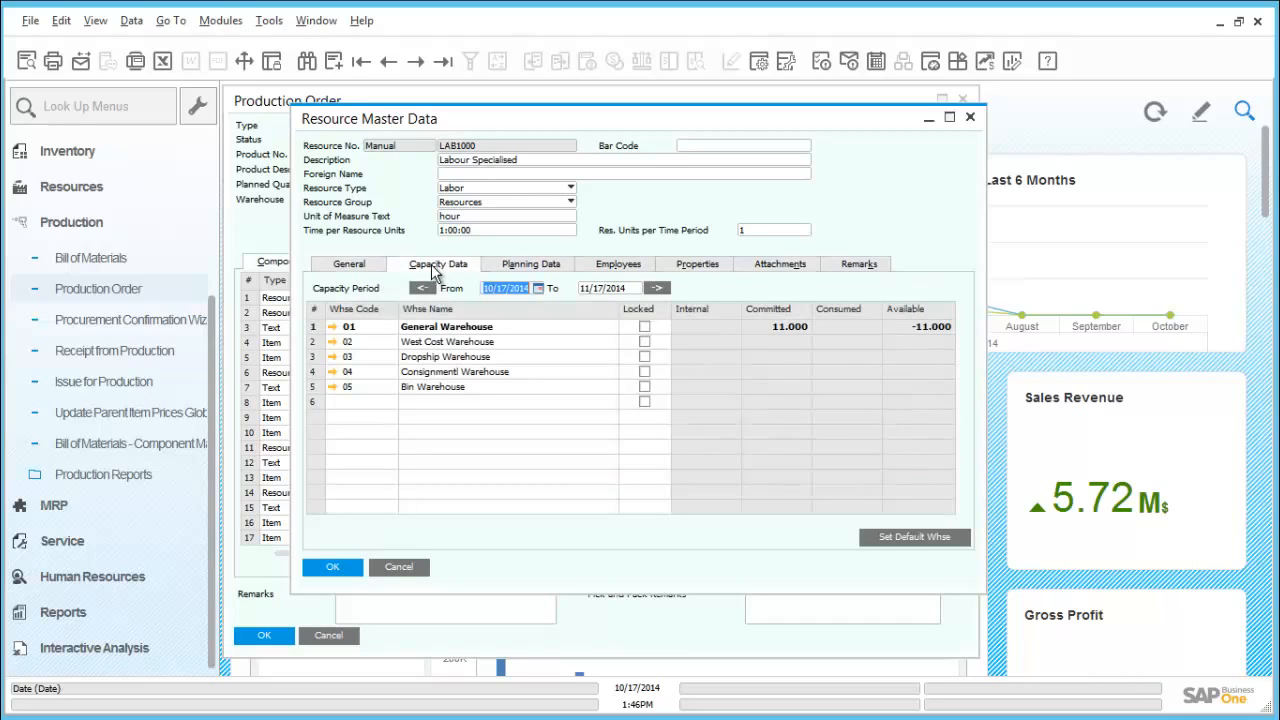
{"action": "left_click", "coordinate": [500, 268]}
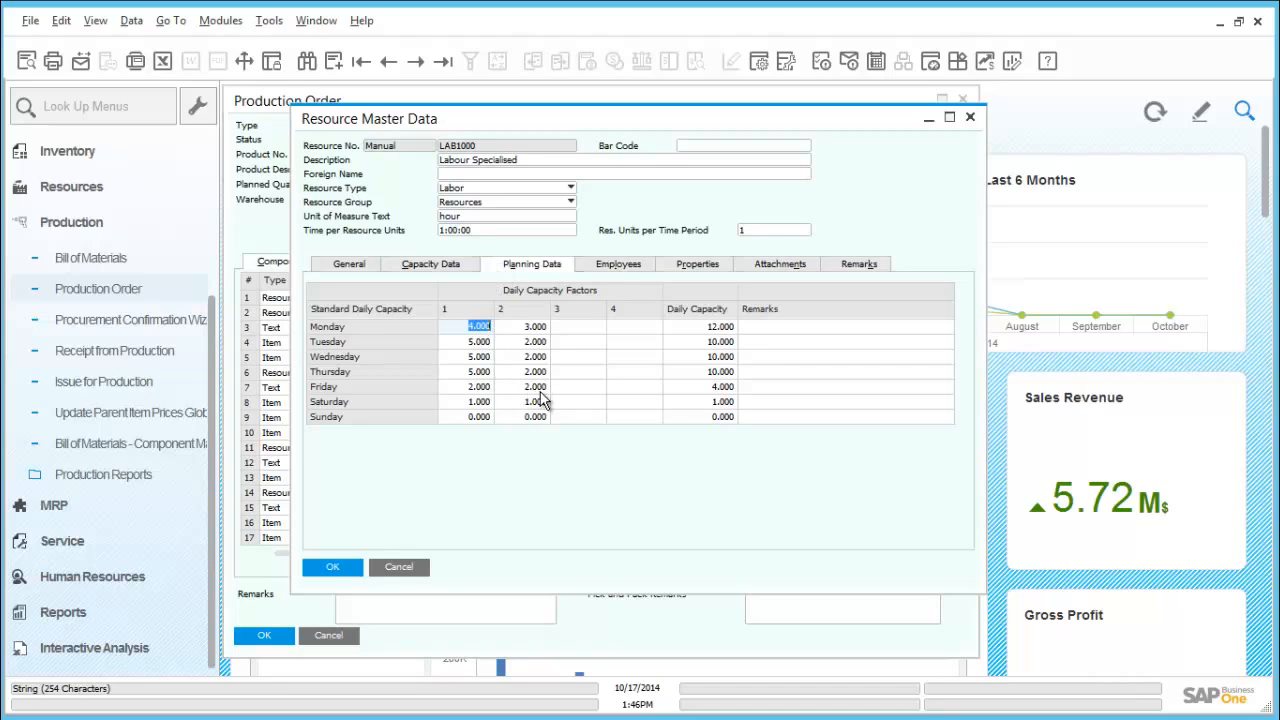
{"action": "left_click", "coordinate": [337, 567]}
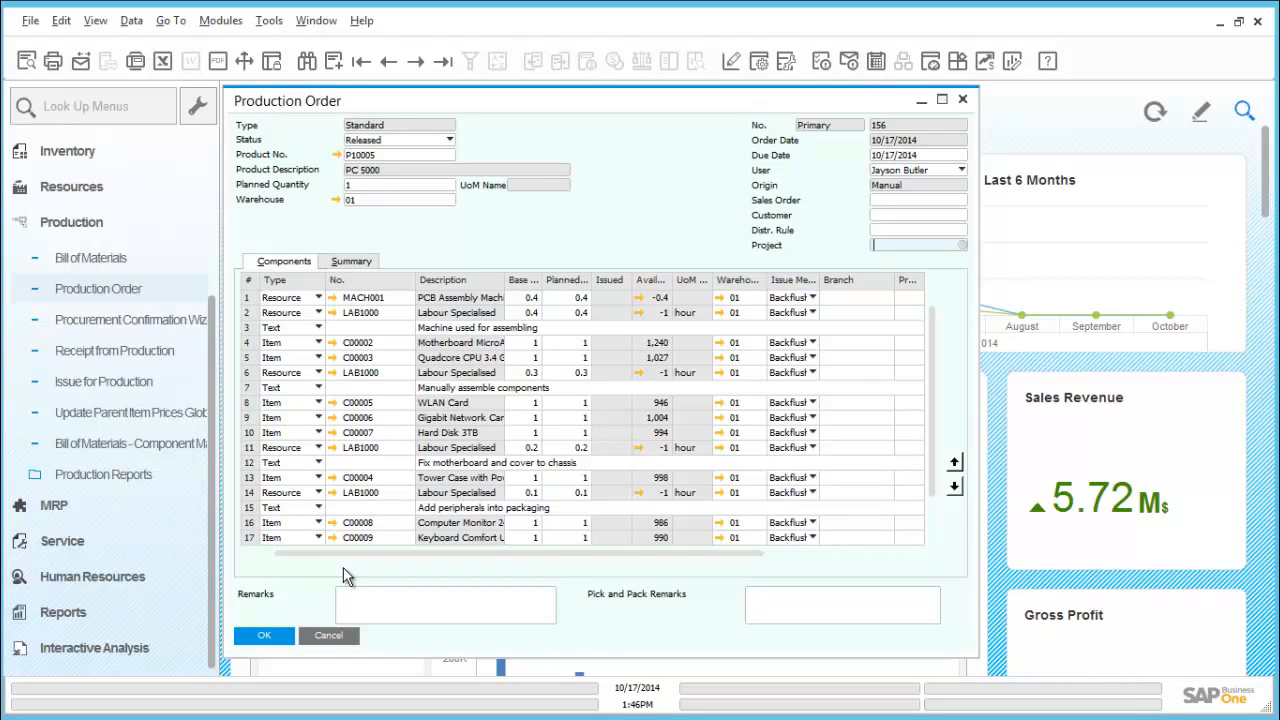
{"action": "left_click", "coordinate": [265, 636]}
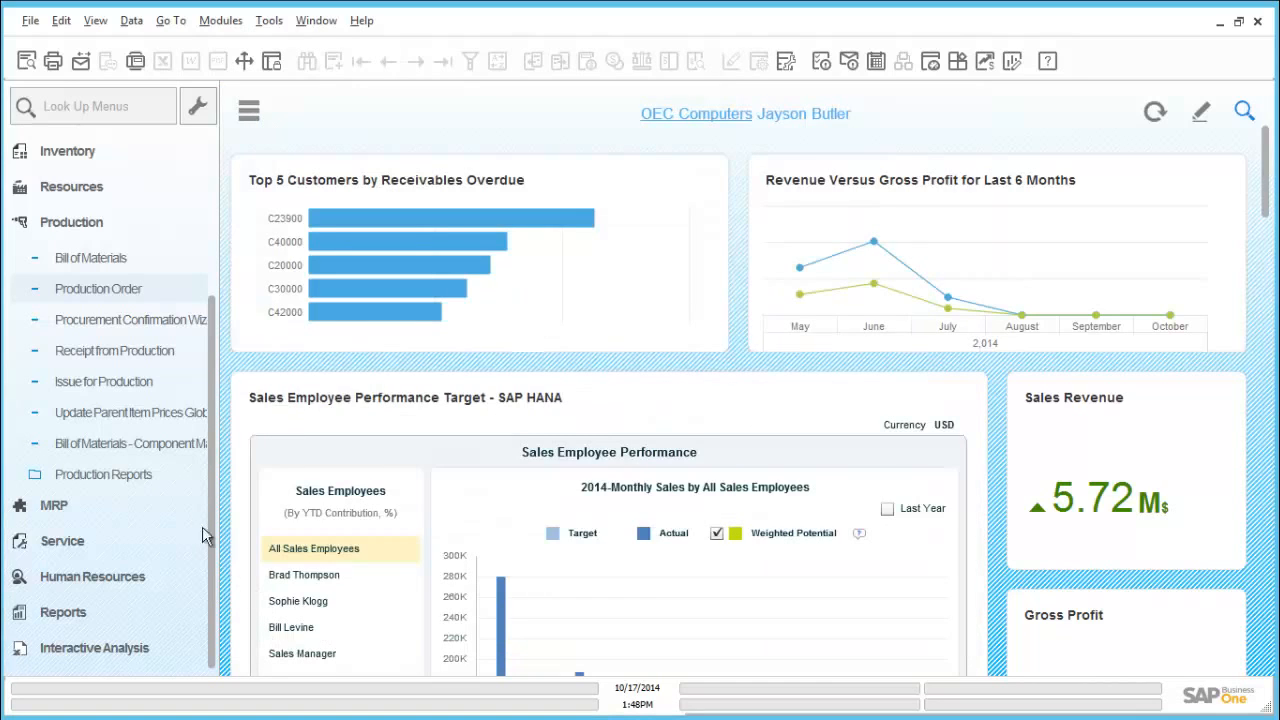
Open the Open Items List for production orders, examine the statuses of the most recent orders, and close the list
{"action": "left_click", "coordinate": [115, 476]}
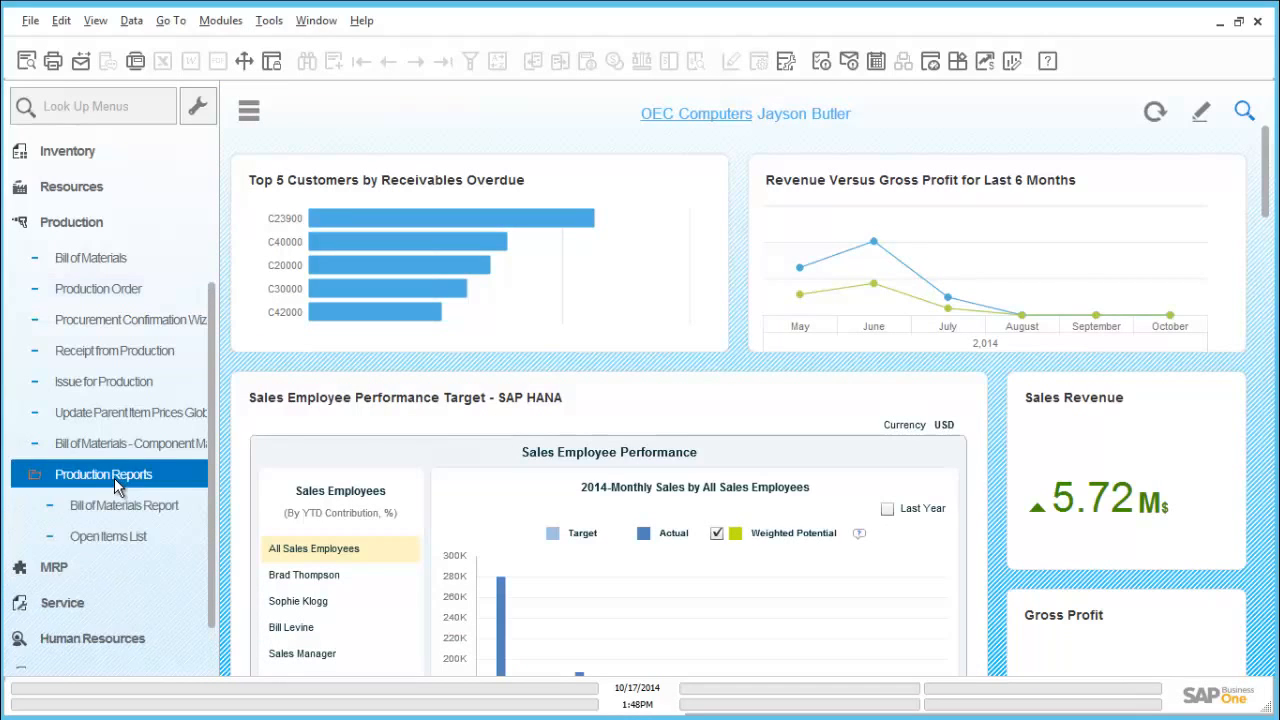
{"action": "left_click", "coordinate": [114, 478]}
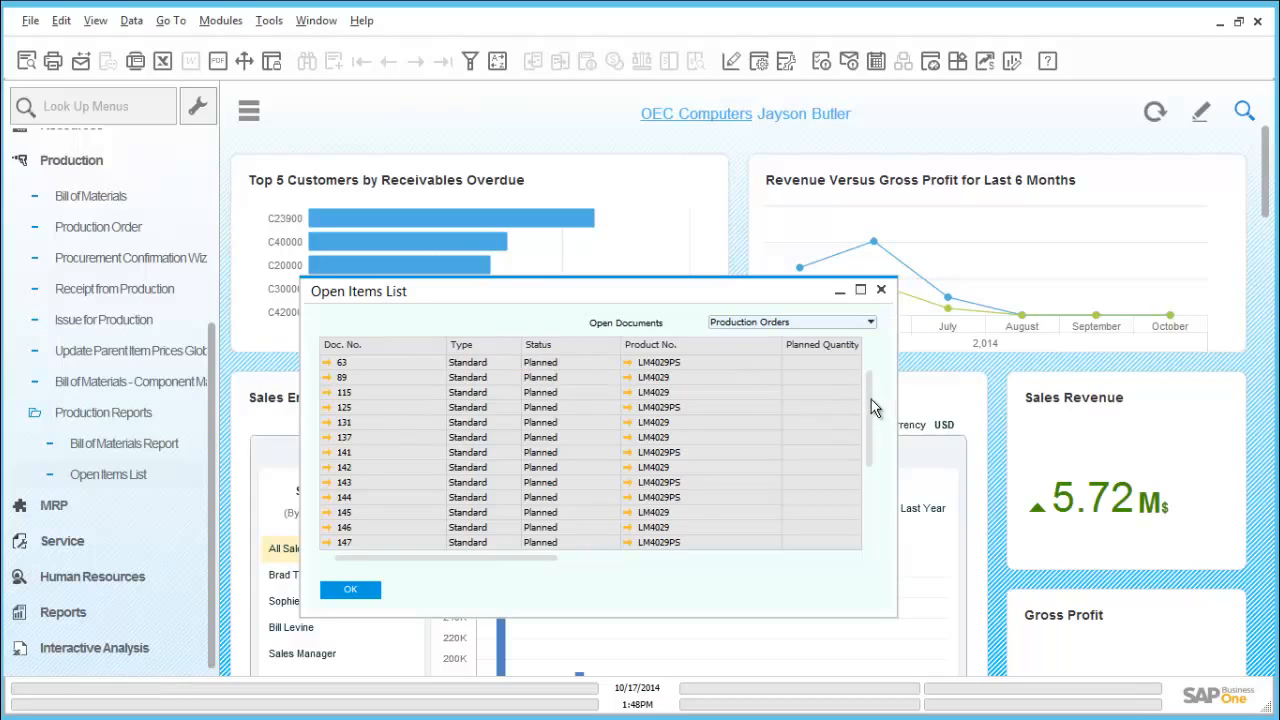
{"action": "left_click_drag", "start_coordinate": [869, 397], "coordinate": [869, 465]}
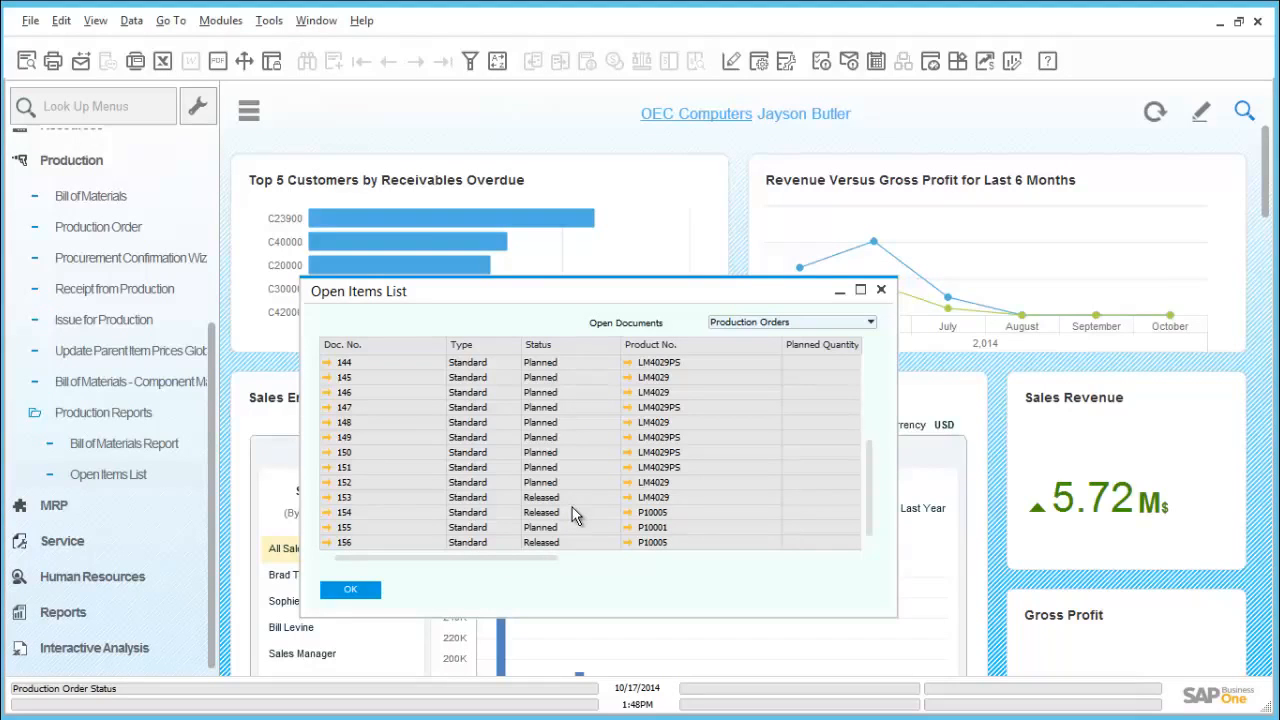
{"action": "left_click", "coordinate": [364, 591]}
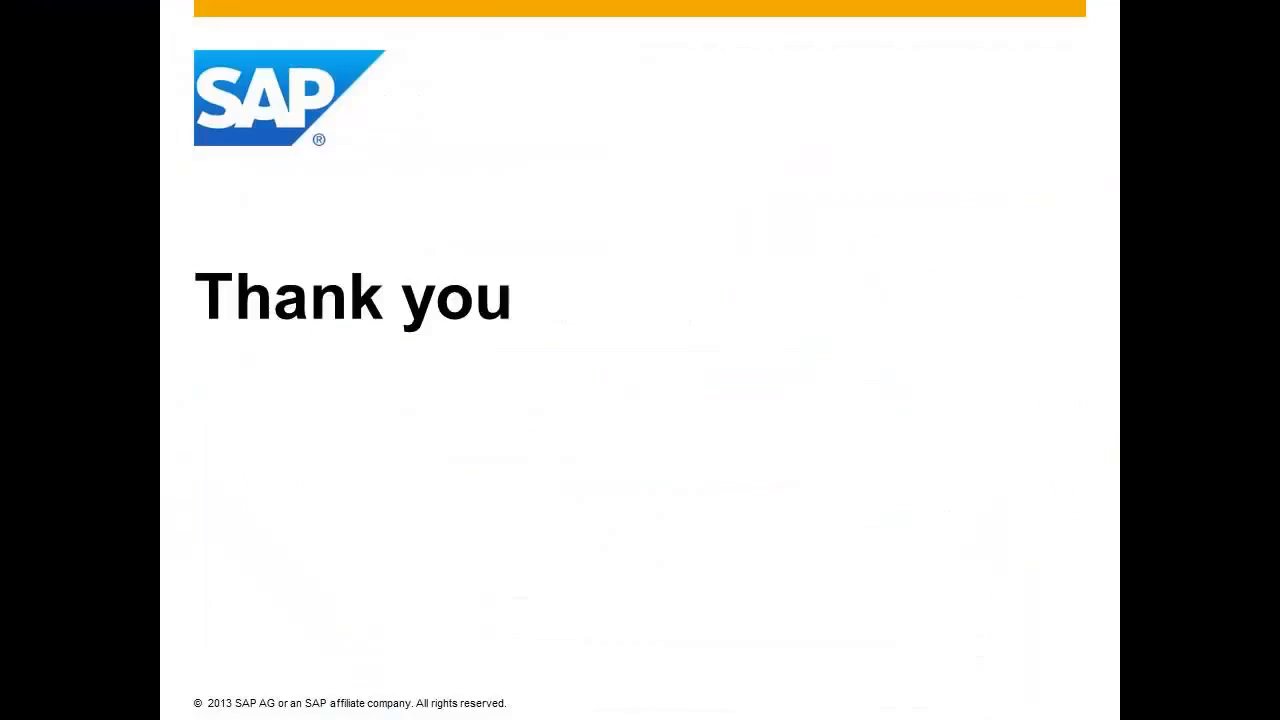